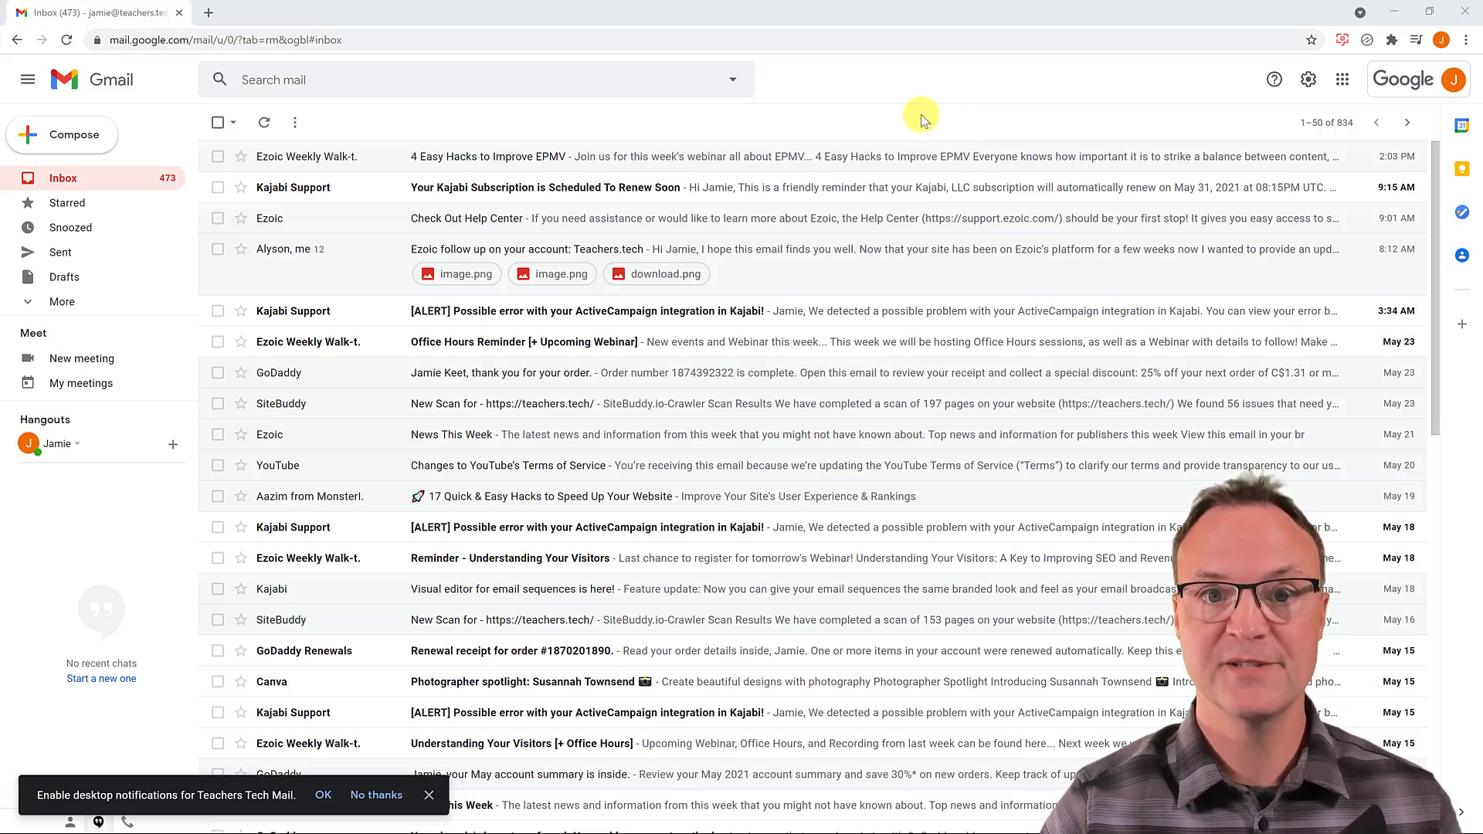
left_click(337, 413)
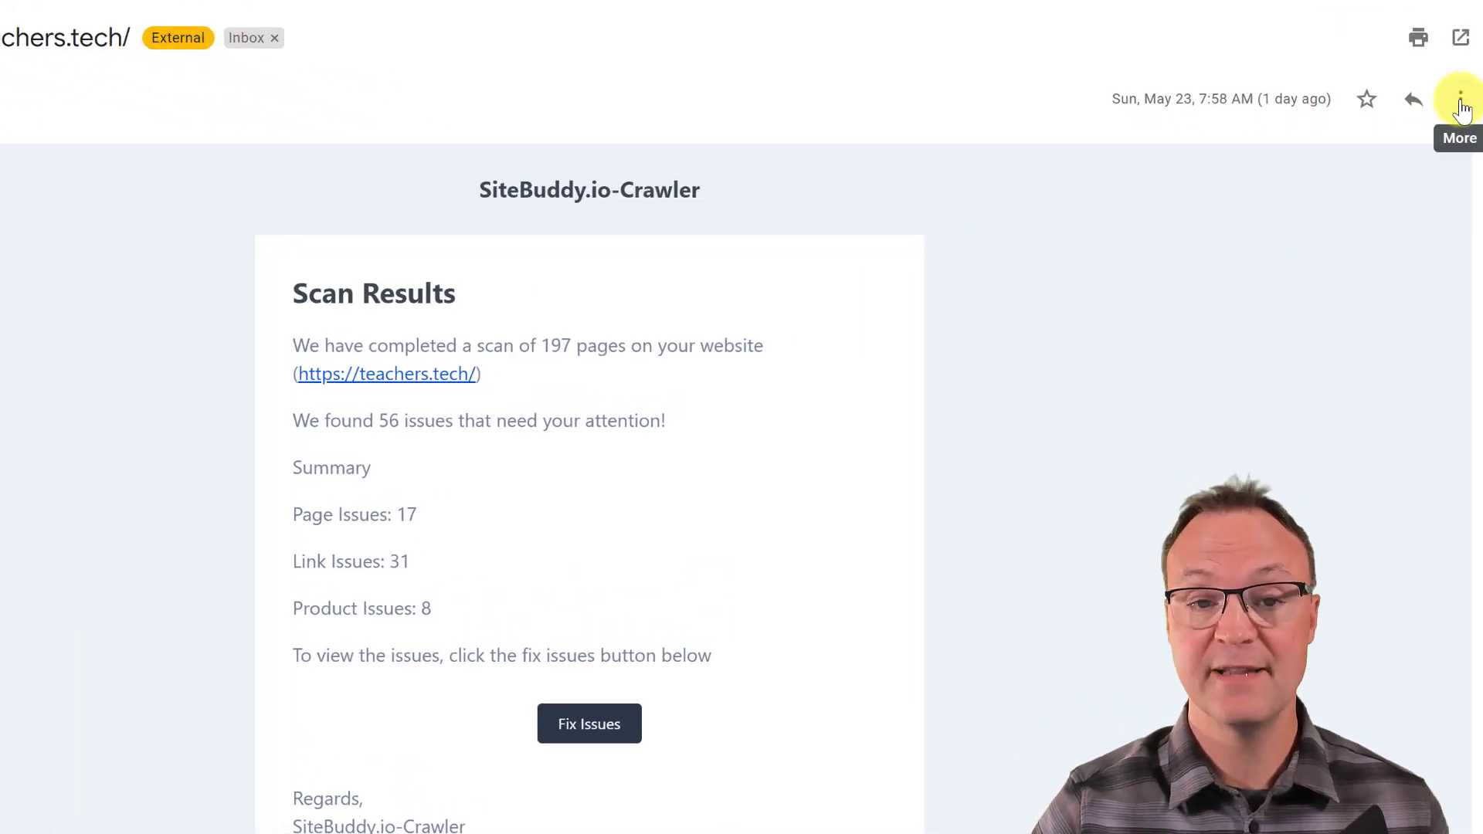
left_click(1459, 101)
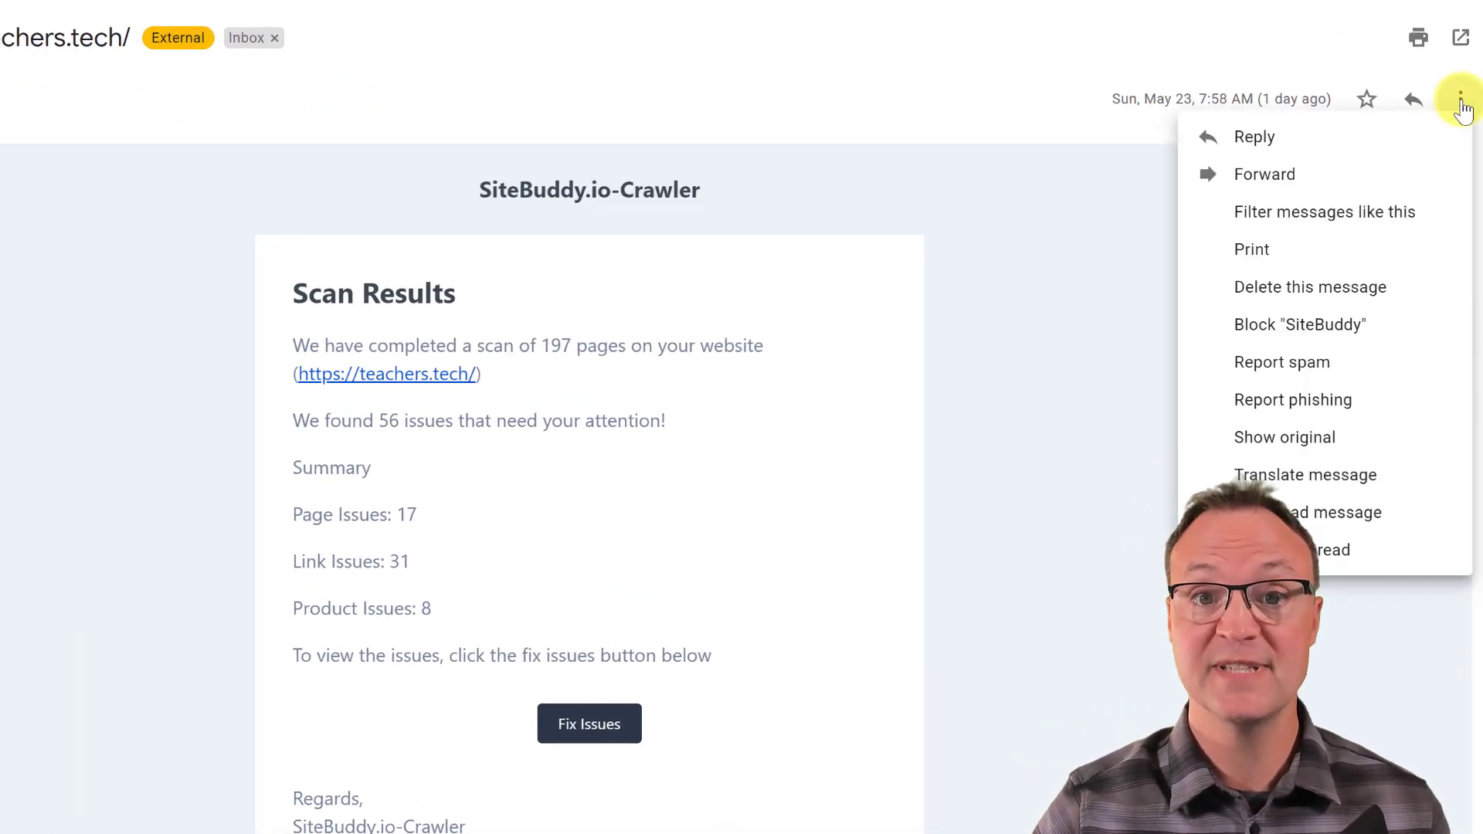
left_click(1291, 224)
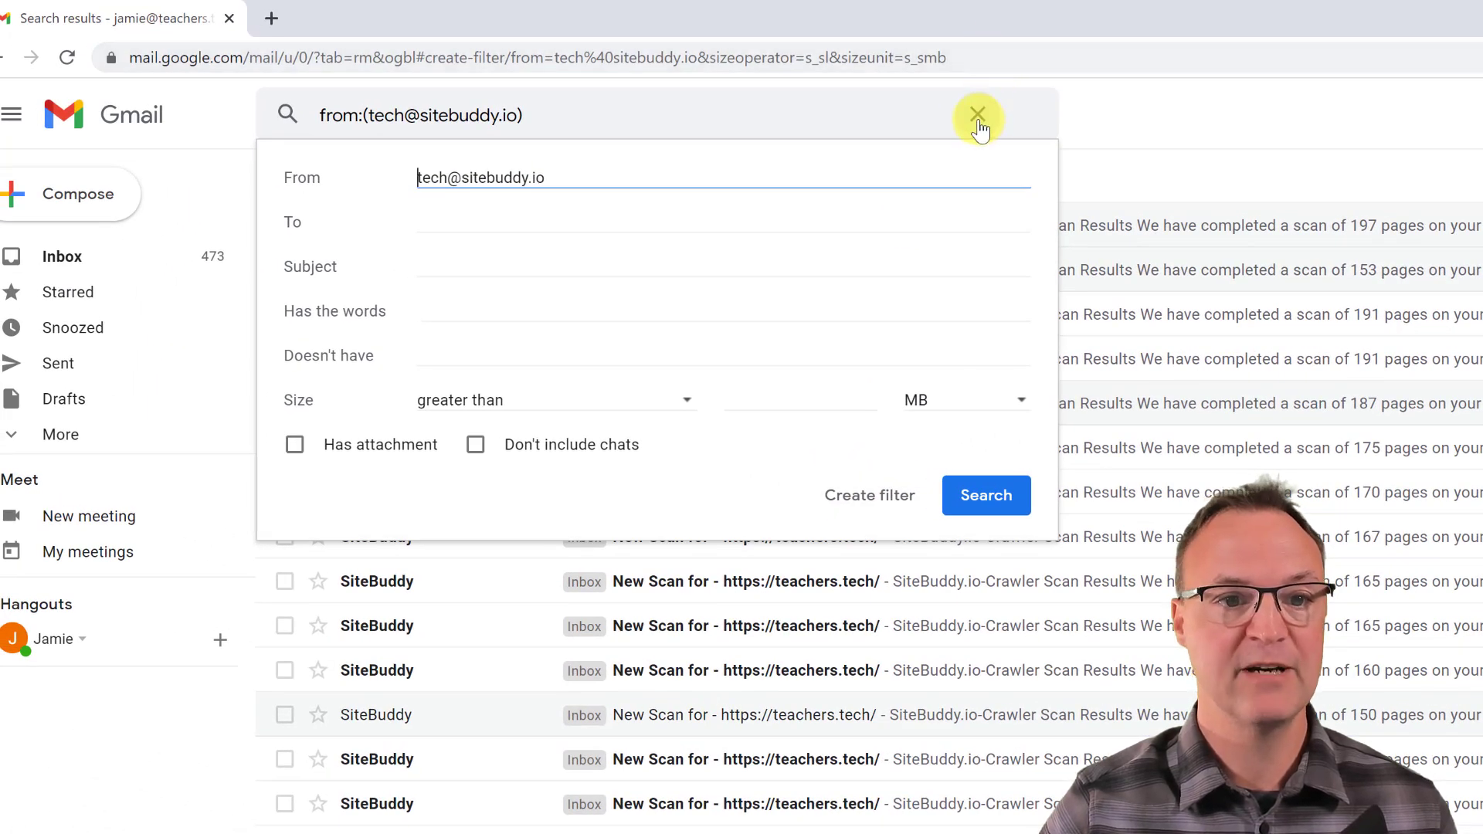
left_click(1021, 130)
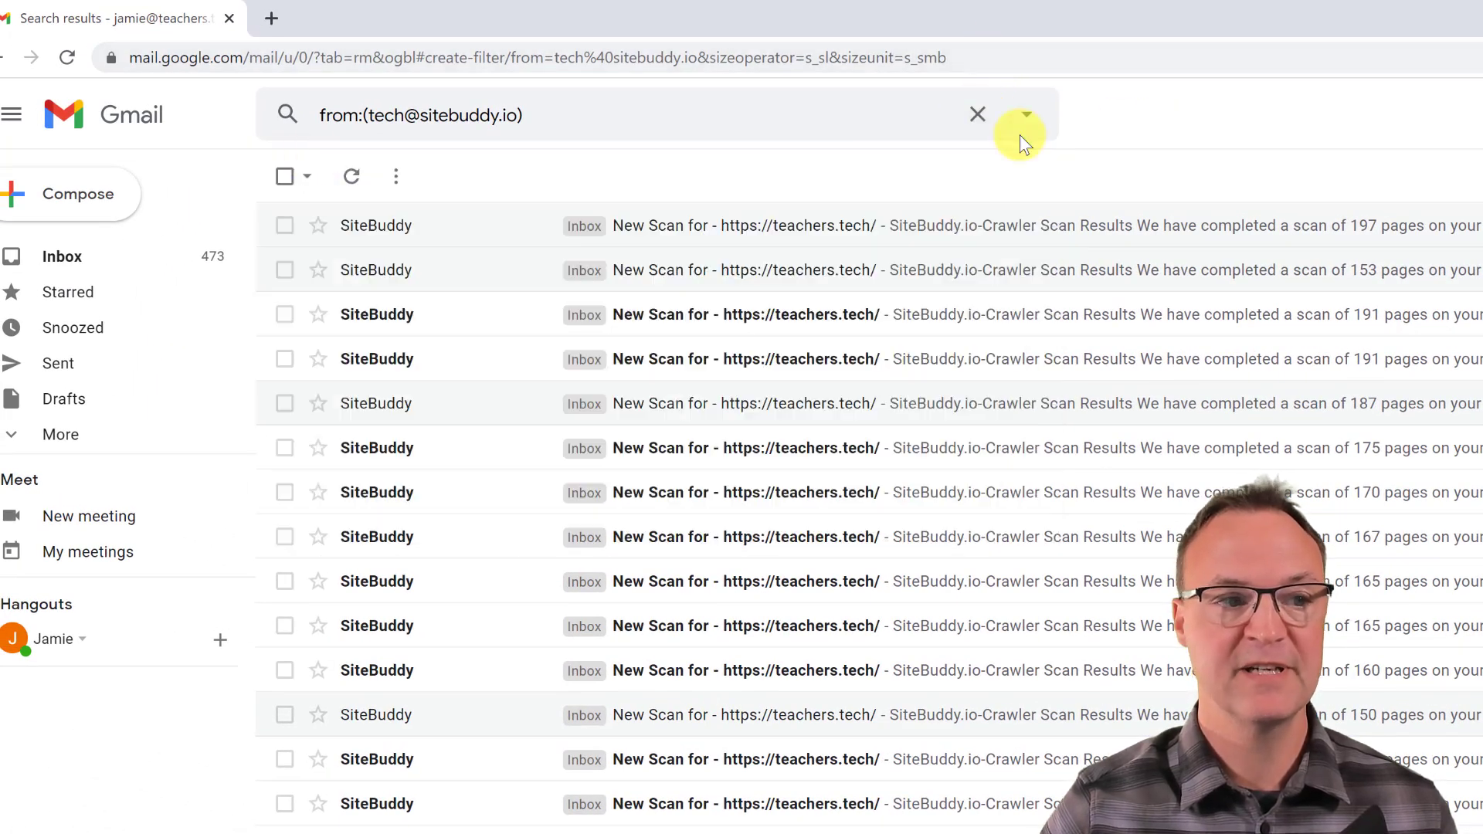
left_click(68, 255)
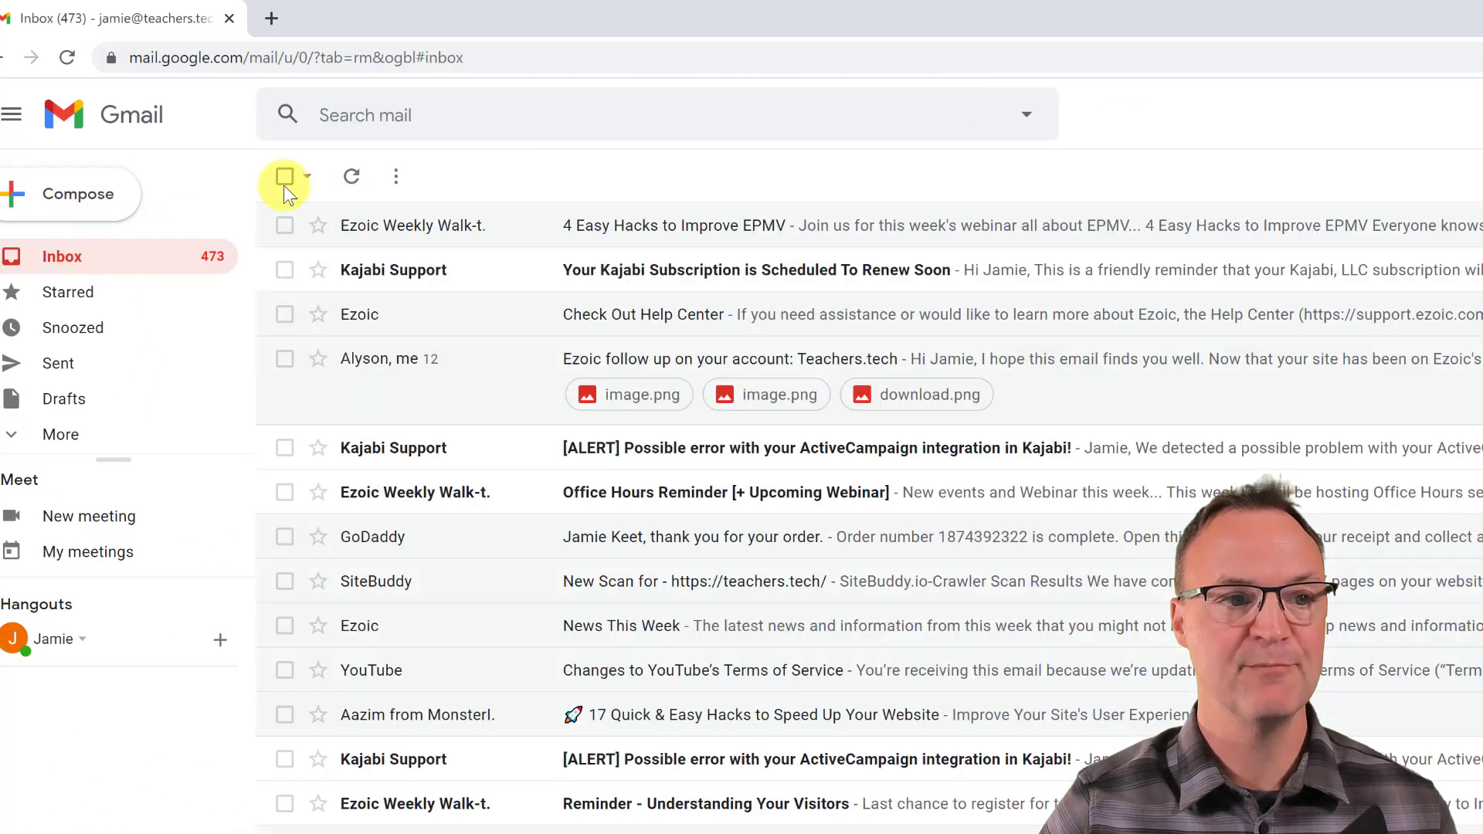
Start a filter for messages from "sitebuddy", leaving the size criterion empty, and proceed to its actions.
left_click(1026, 118)
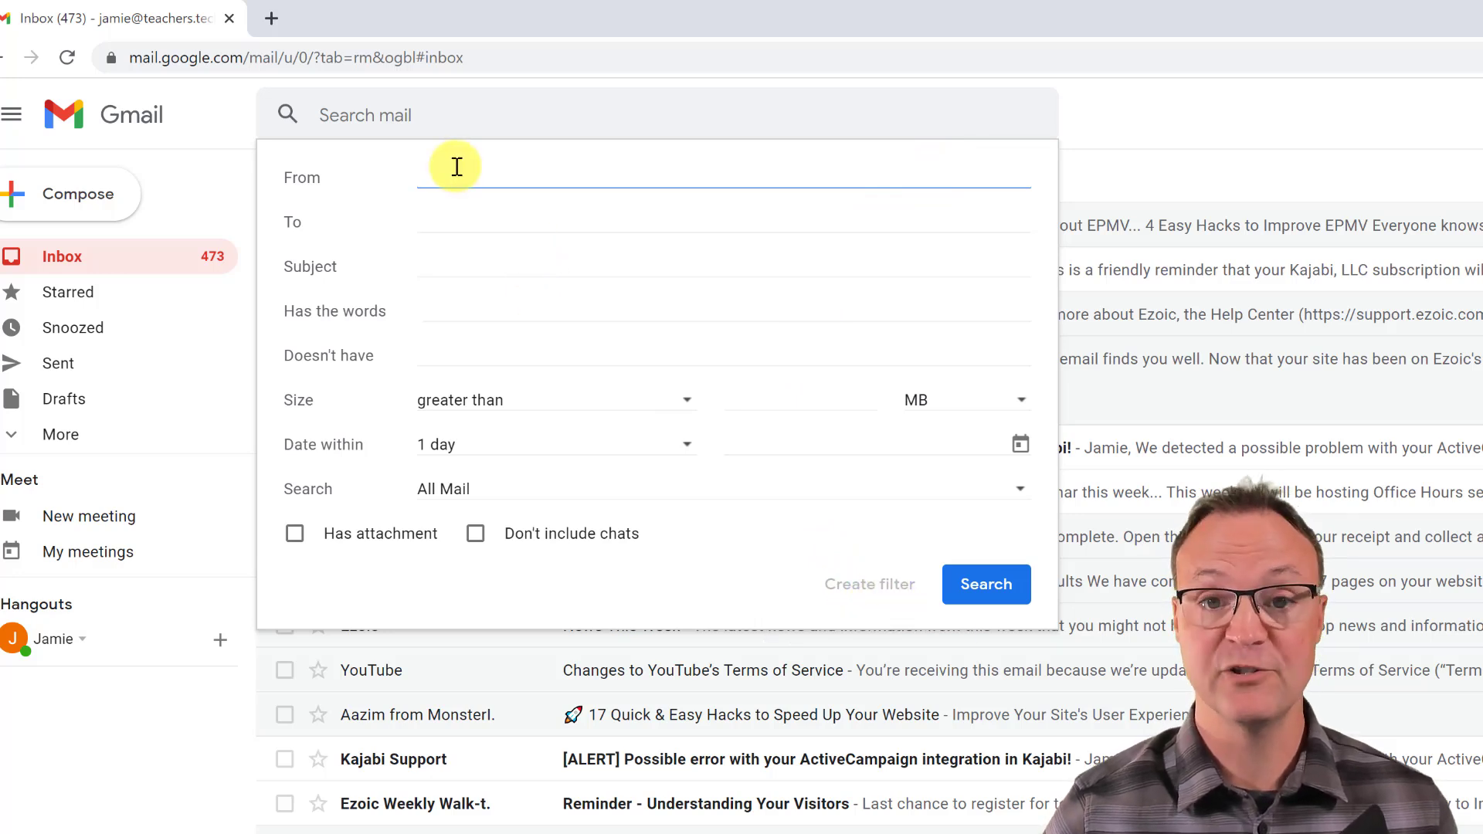
type("sitebudy")
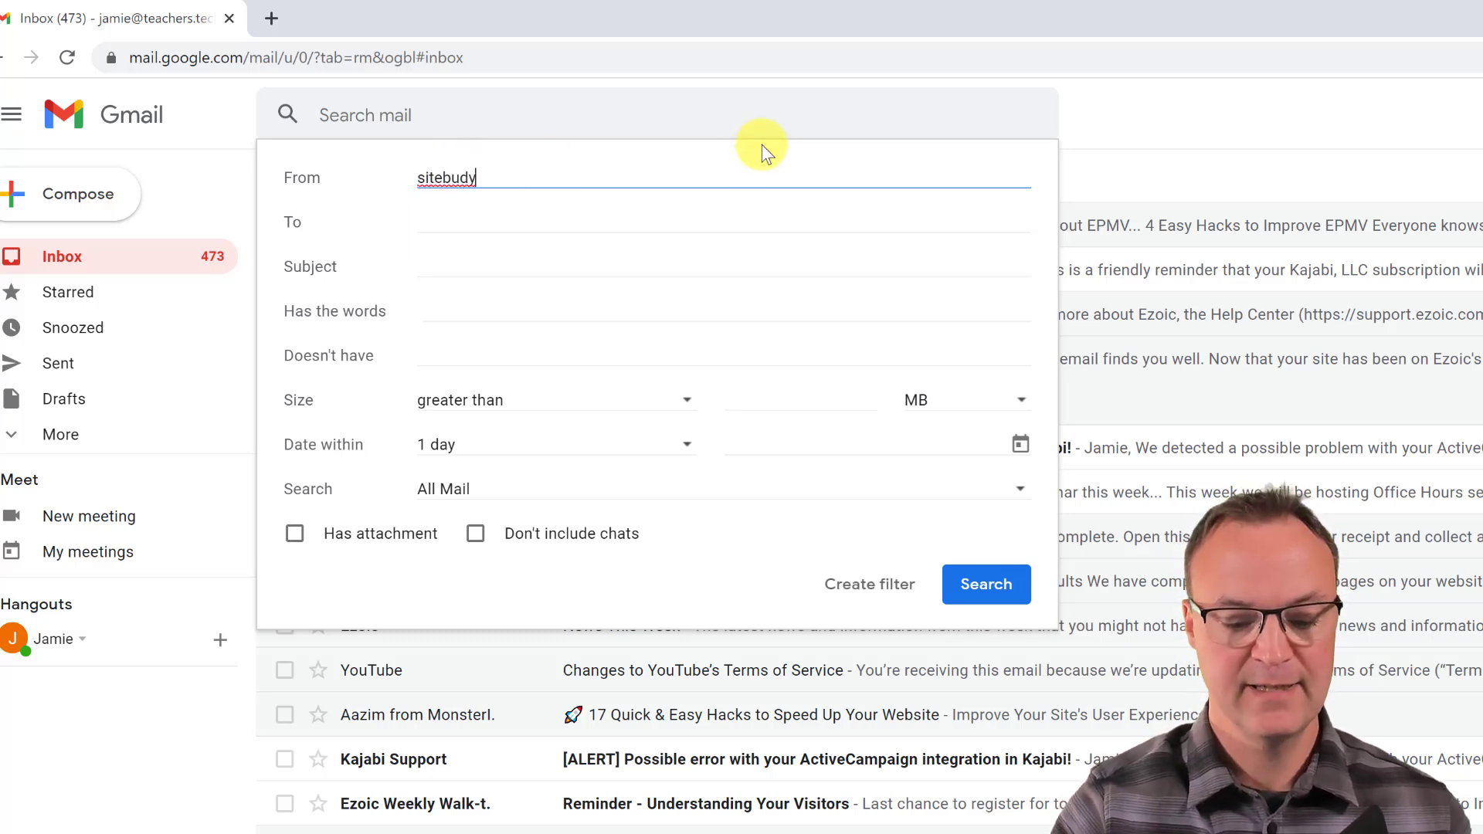
key("BackSpace")
type("dy")
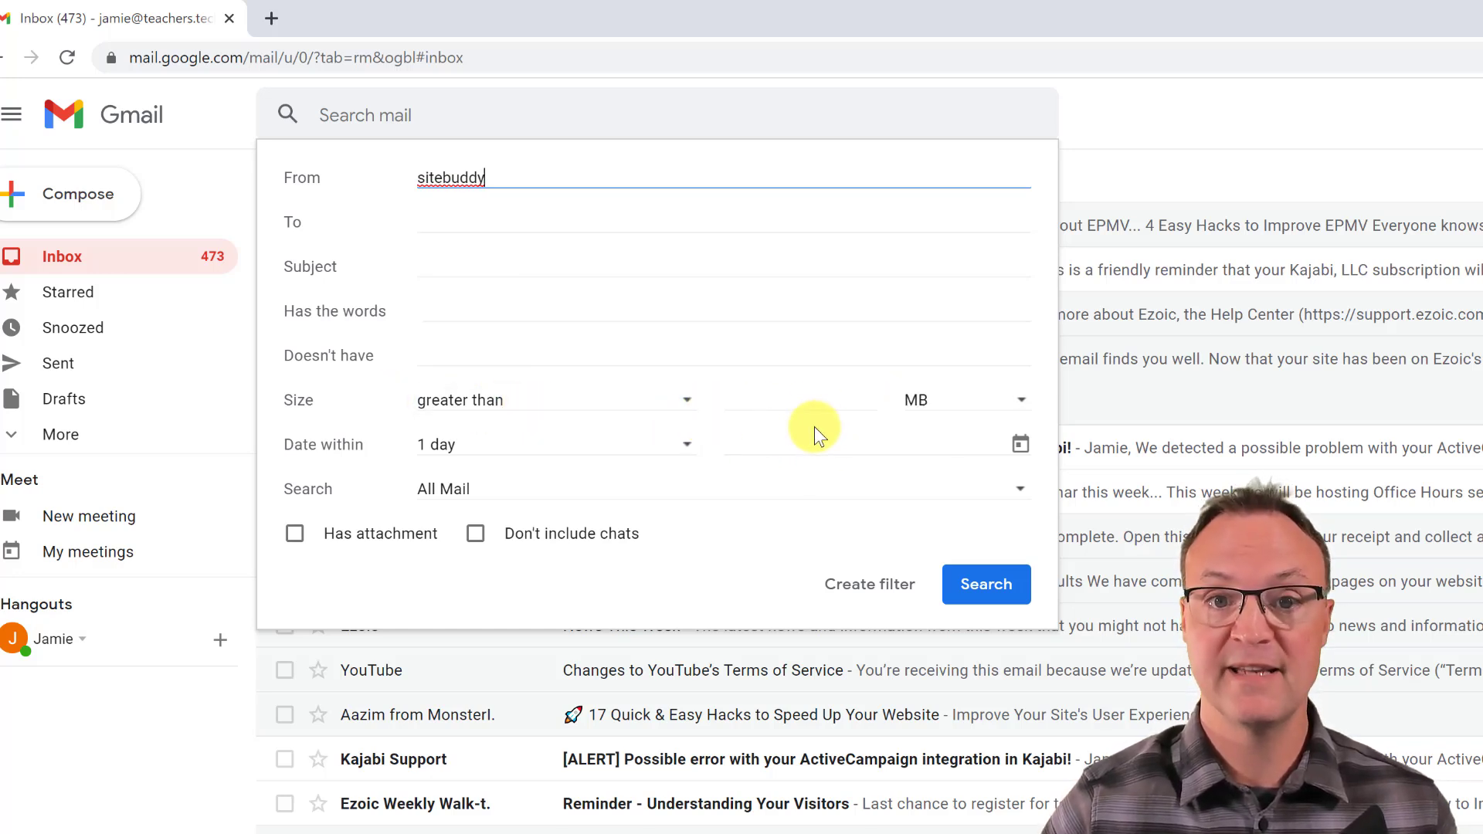
left_click(1023, 400)
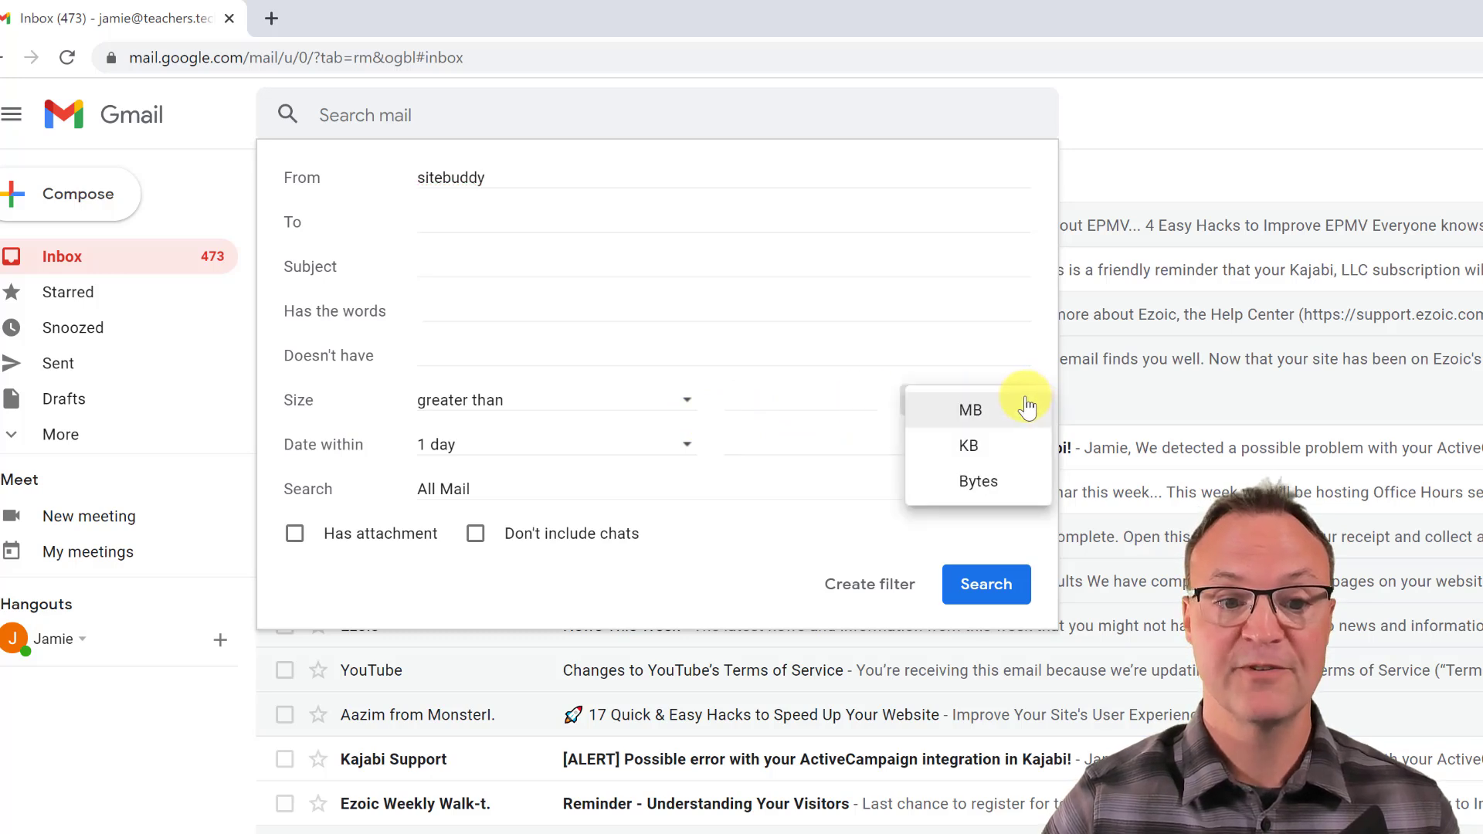
left_click(741, 408)
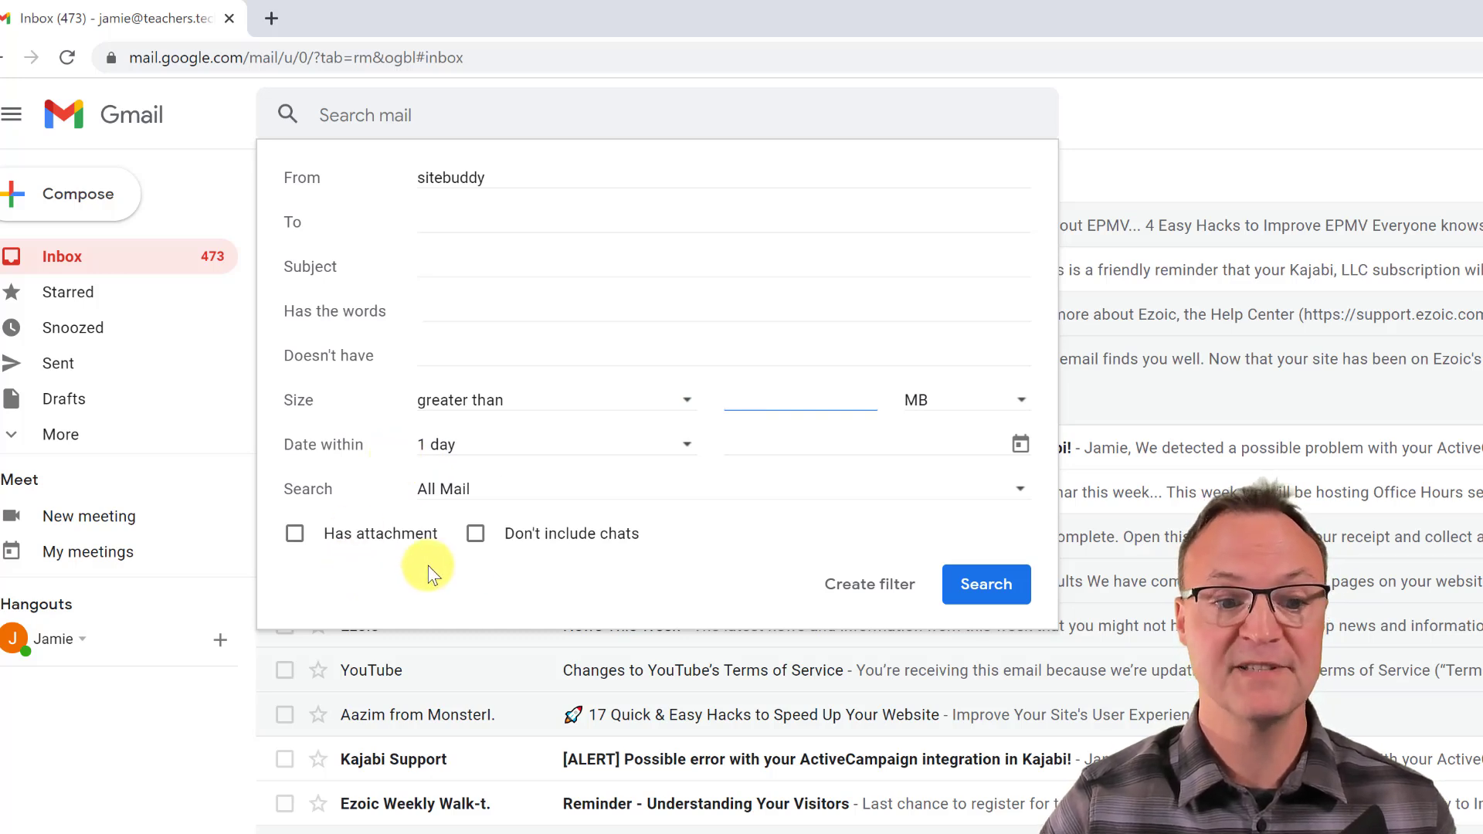
left_click(888, 594)
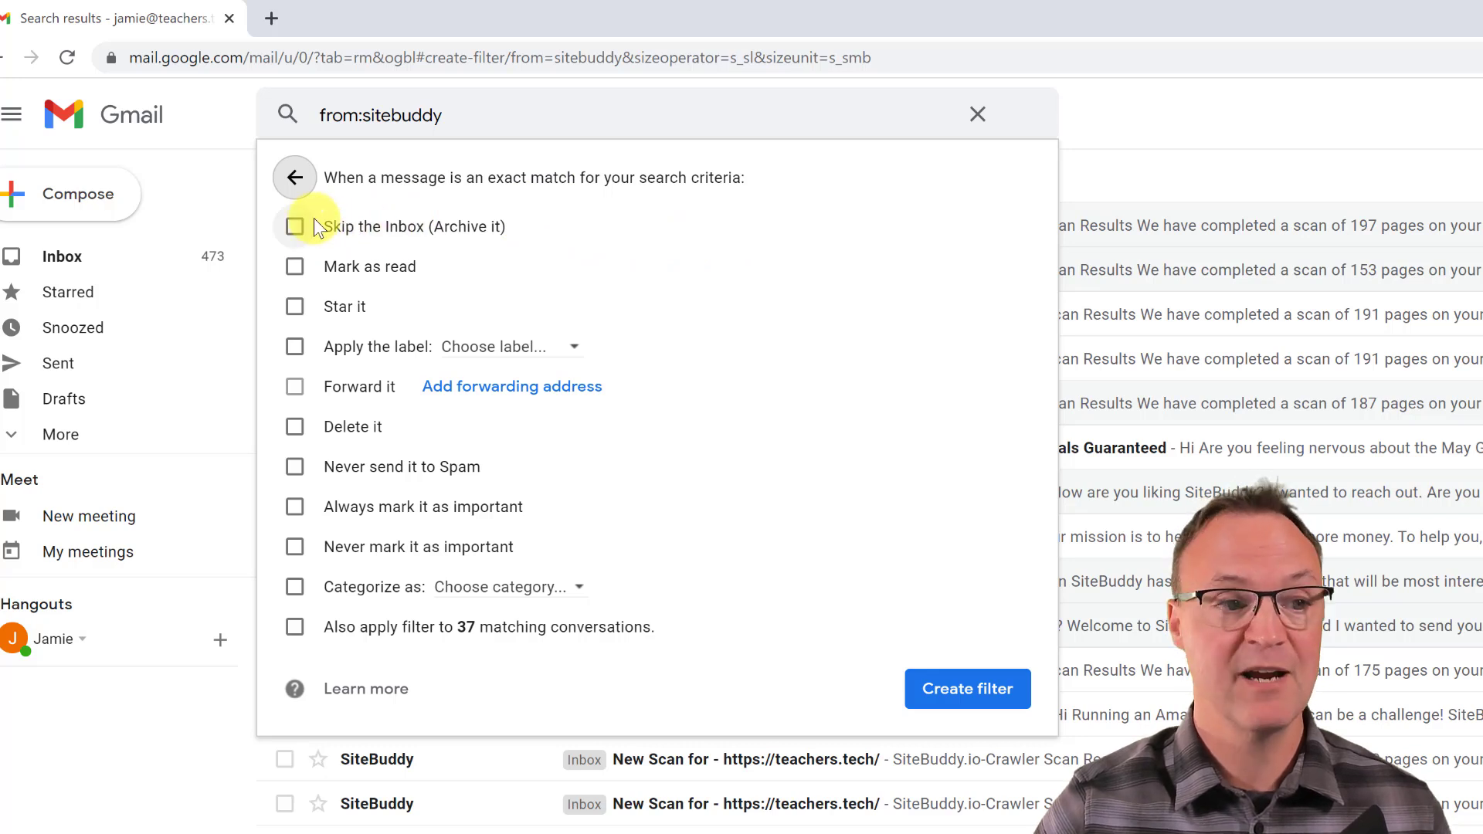
Have the filter skip the inbox and apply a new label named "Sitebuddy".
left_click(298, 230)
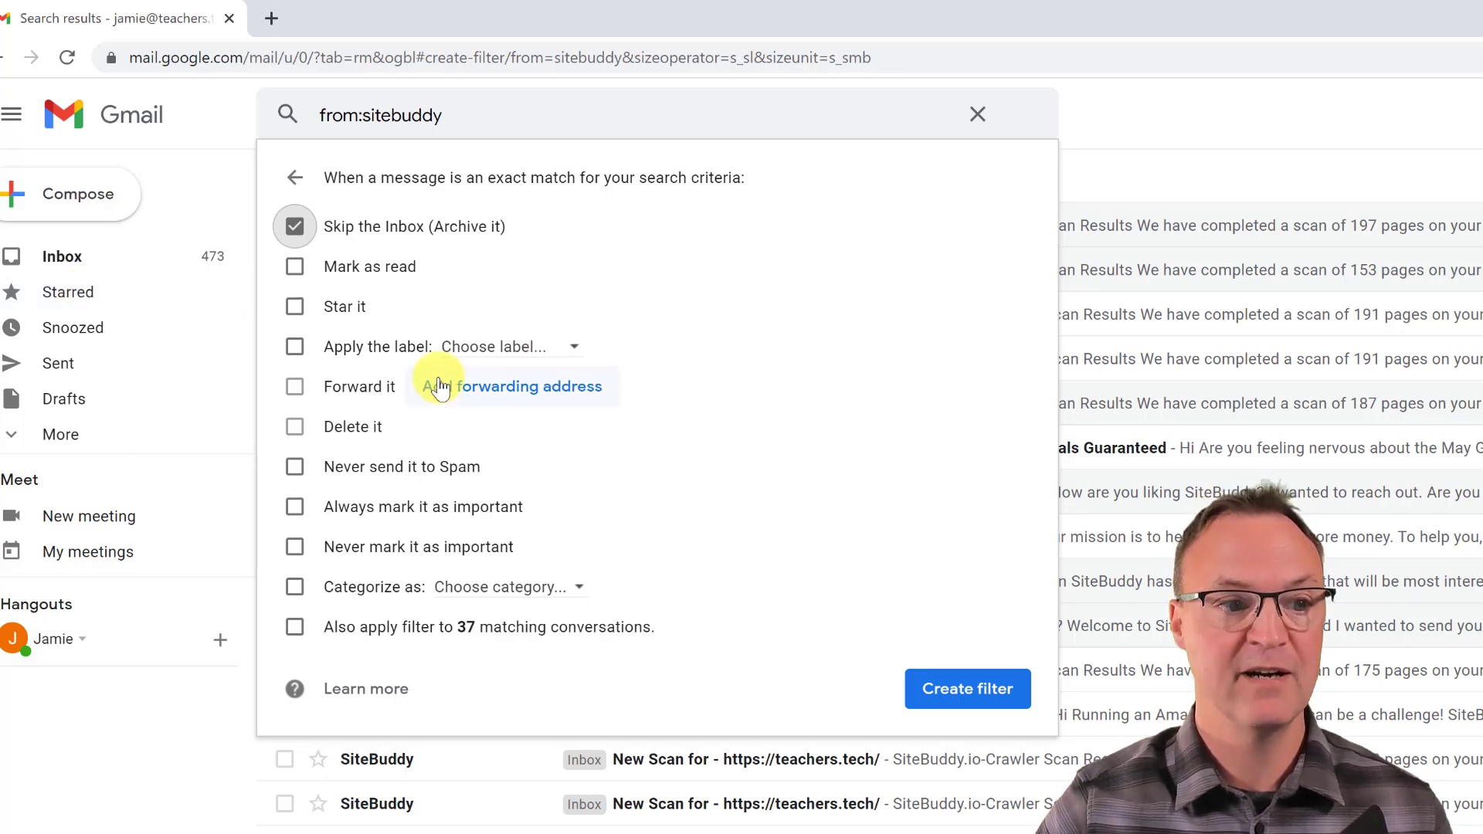
left_click(575, 352)
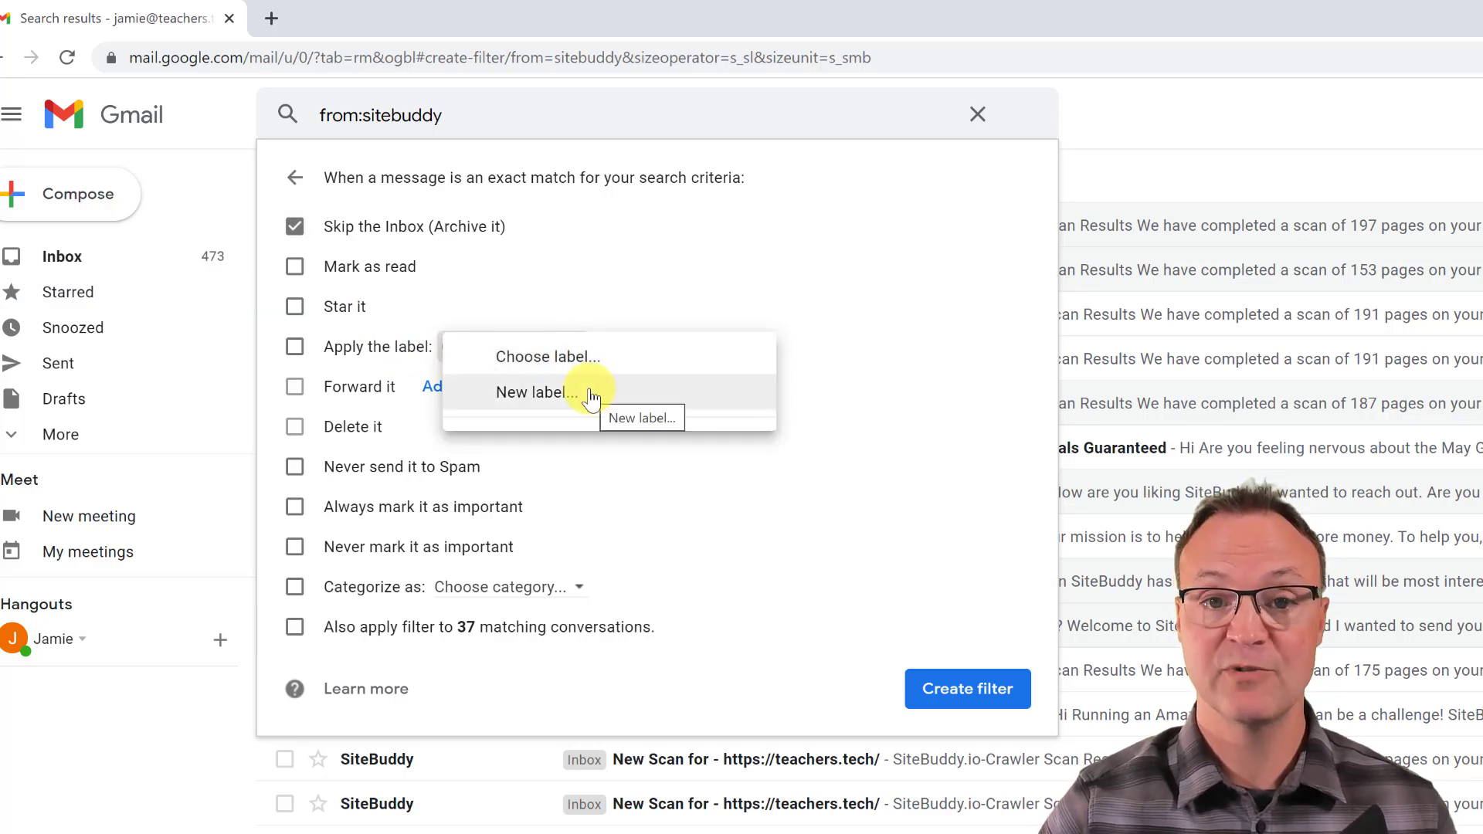
left_click(593, 394)
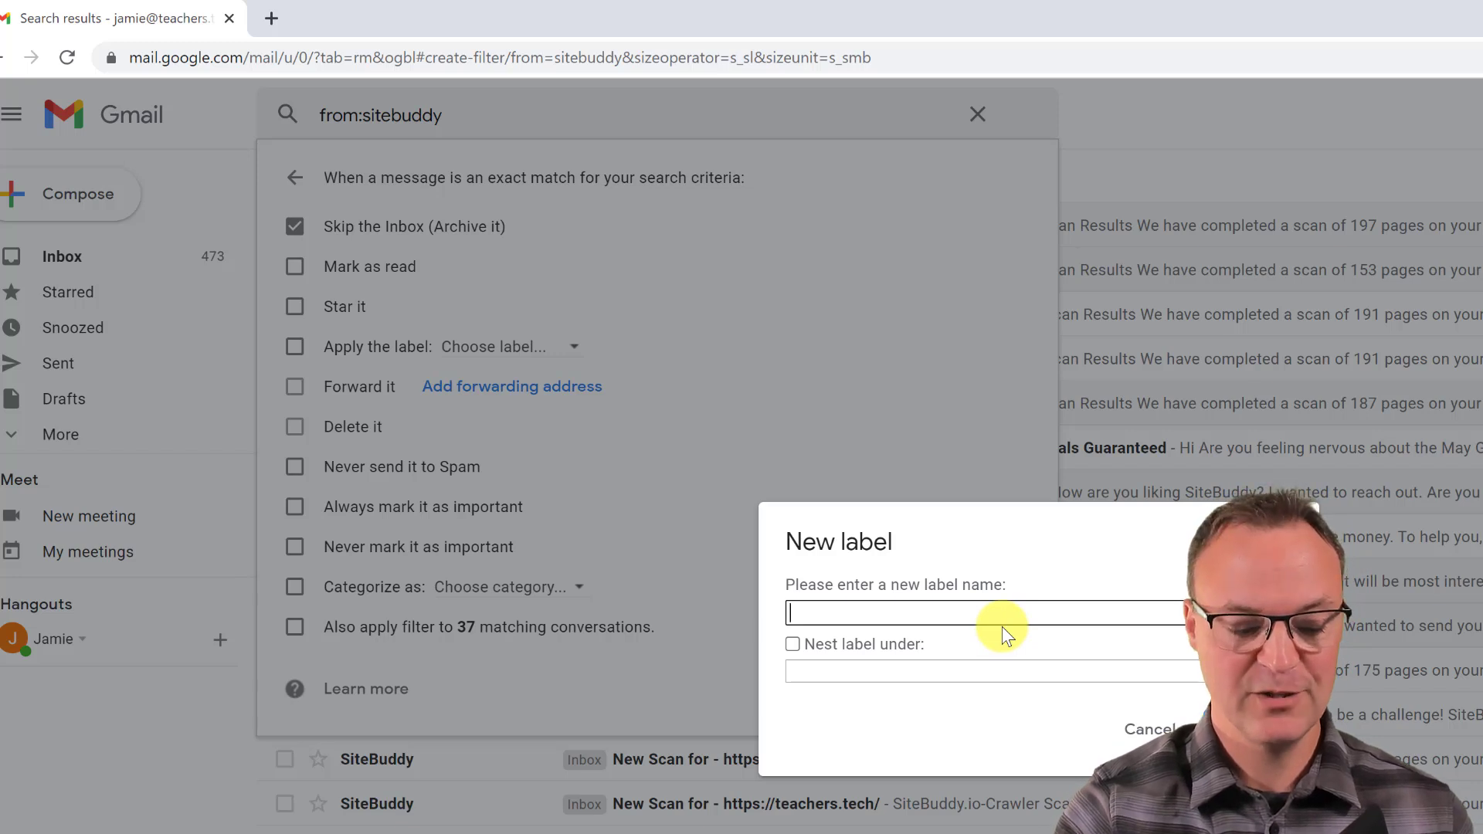
type("Sitebuddy")
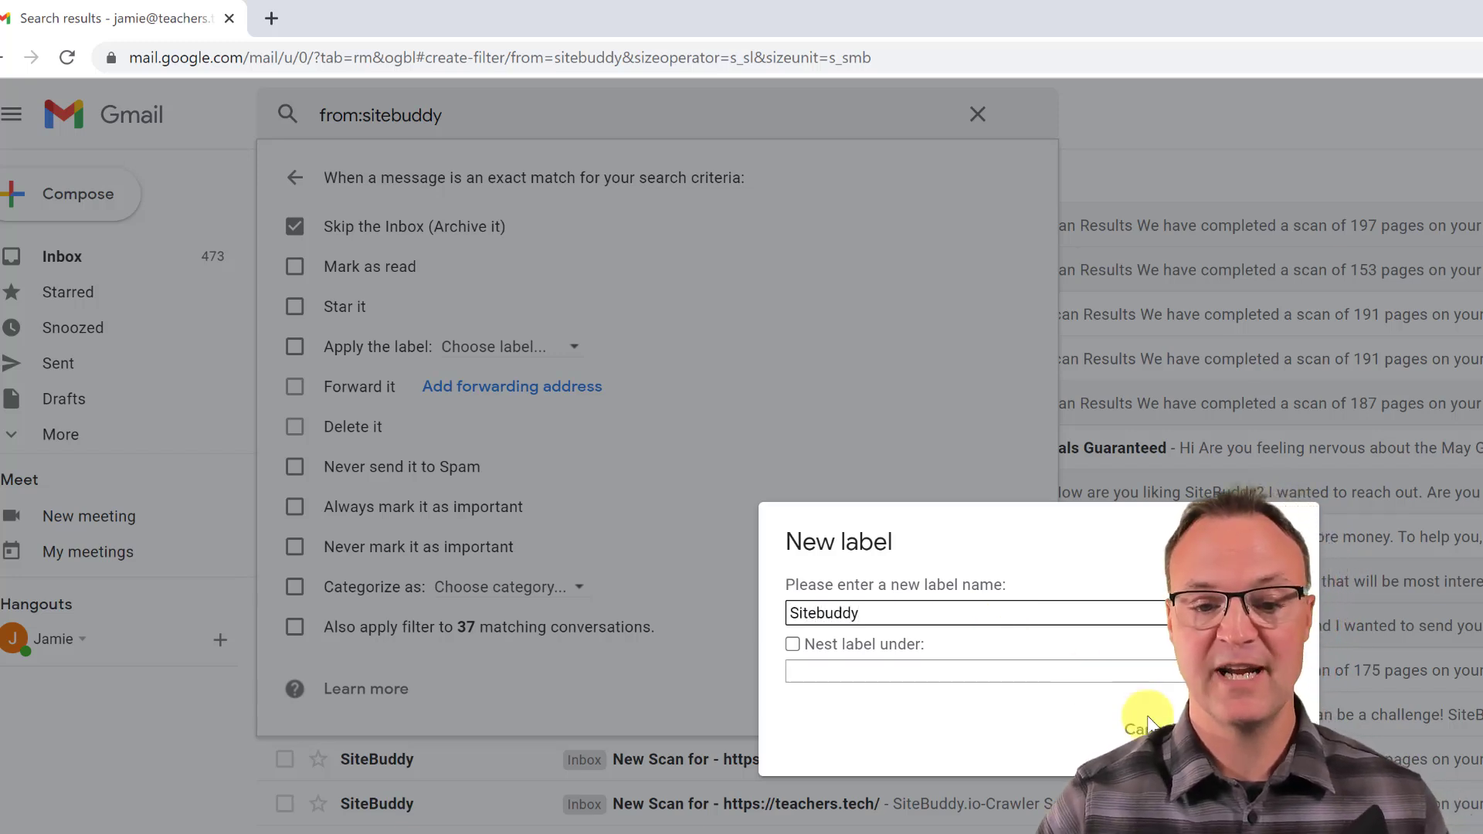
left_click(1247, 729)
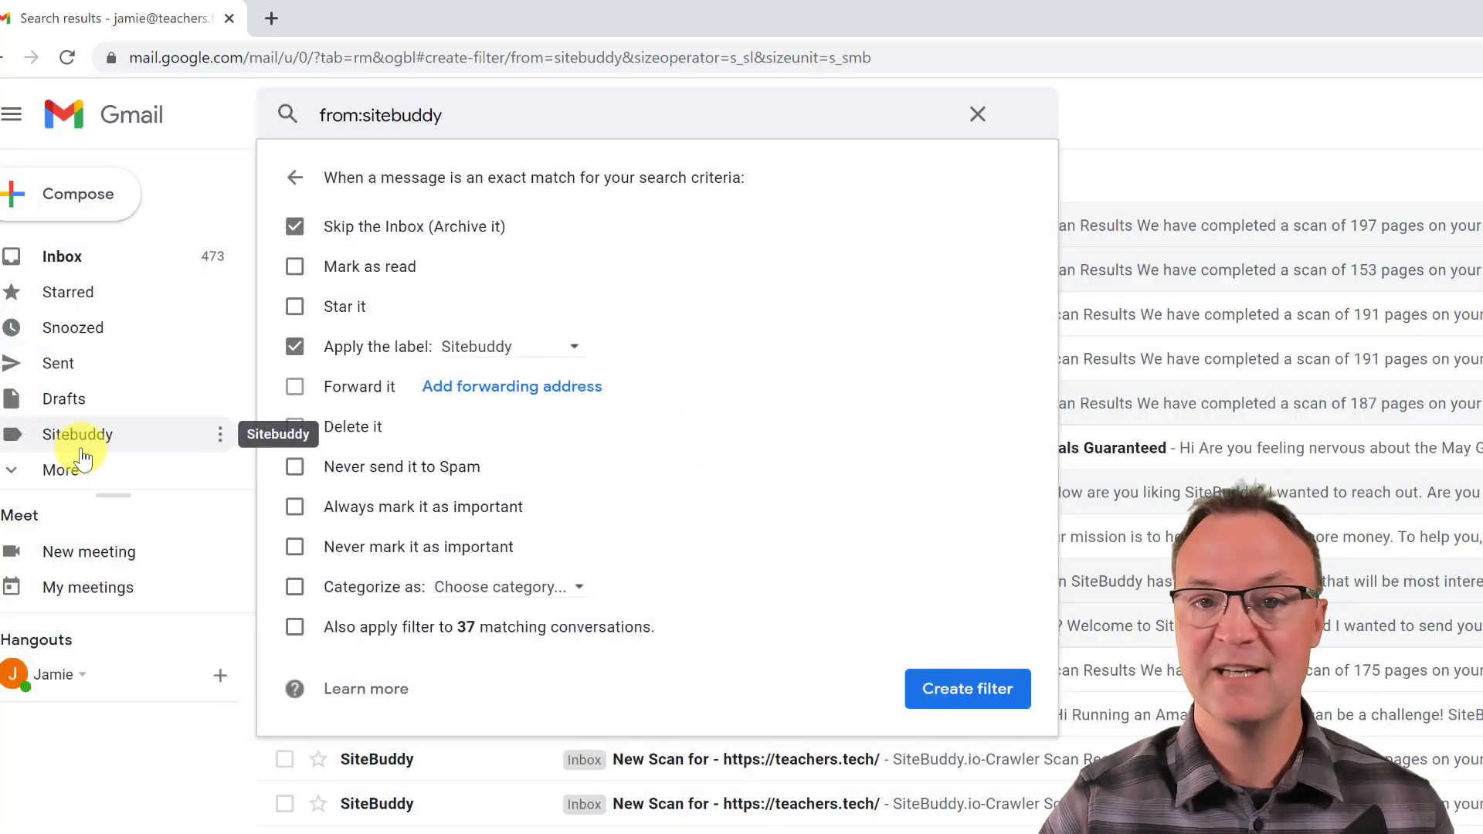
Set the Sitebuddy label's color to red.
left_click(219, 437)
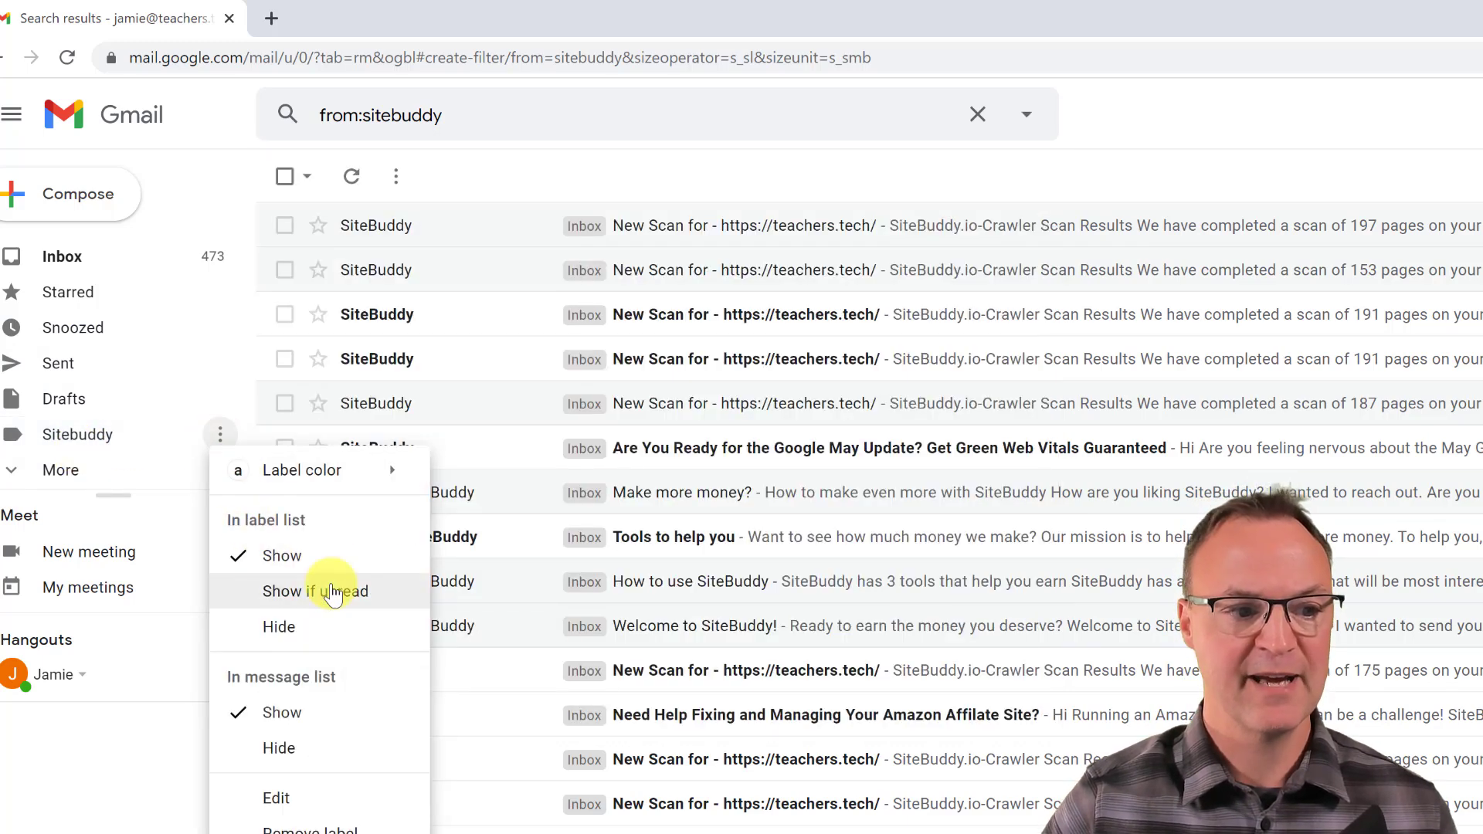
mouse_move(386, 480)
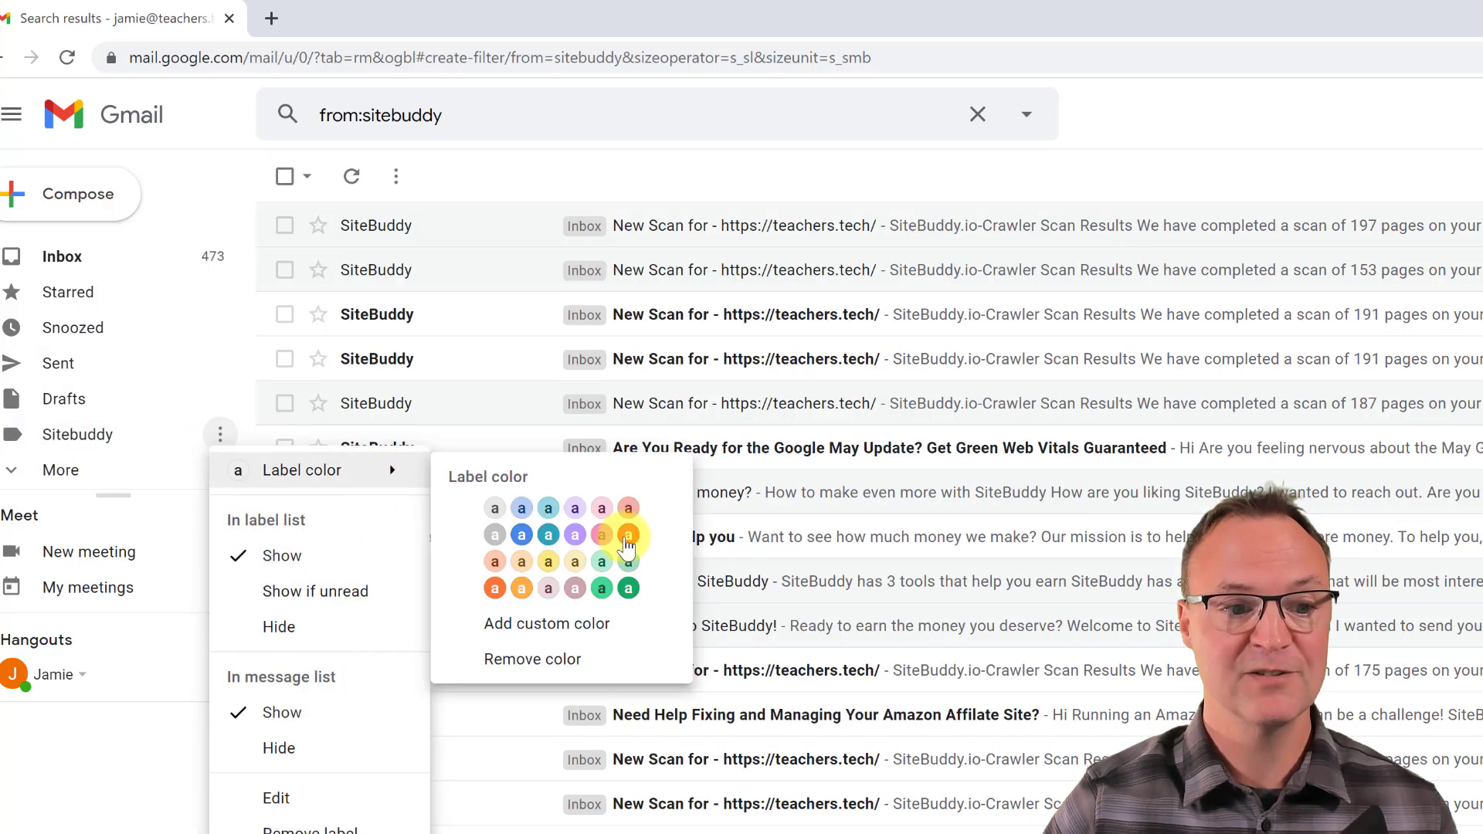
left_click(628, 534)
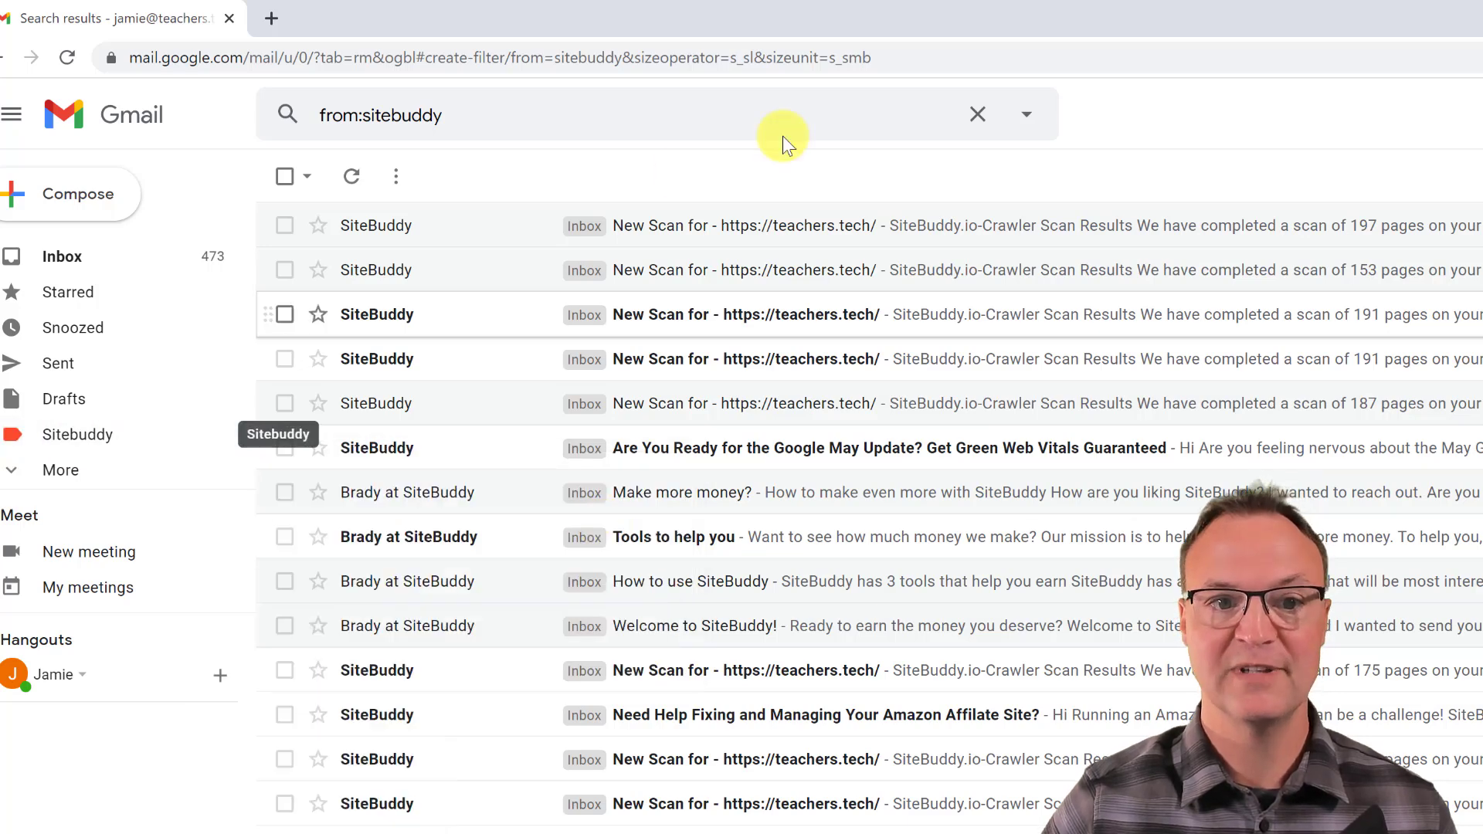
Create the sitebuddy filter, also applying it to matching conversations, and check the Sitebuddy label's messages before returning to the inbox.
left_click(1029, 117)
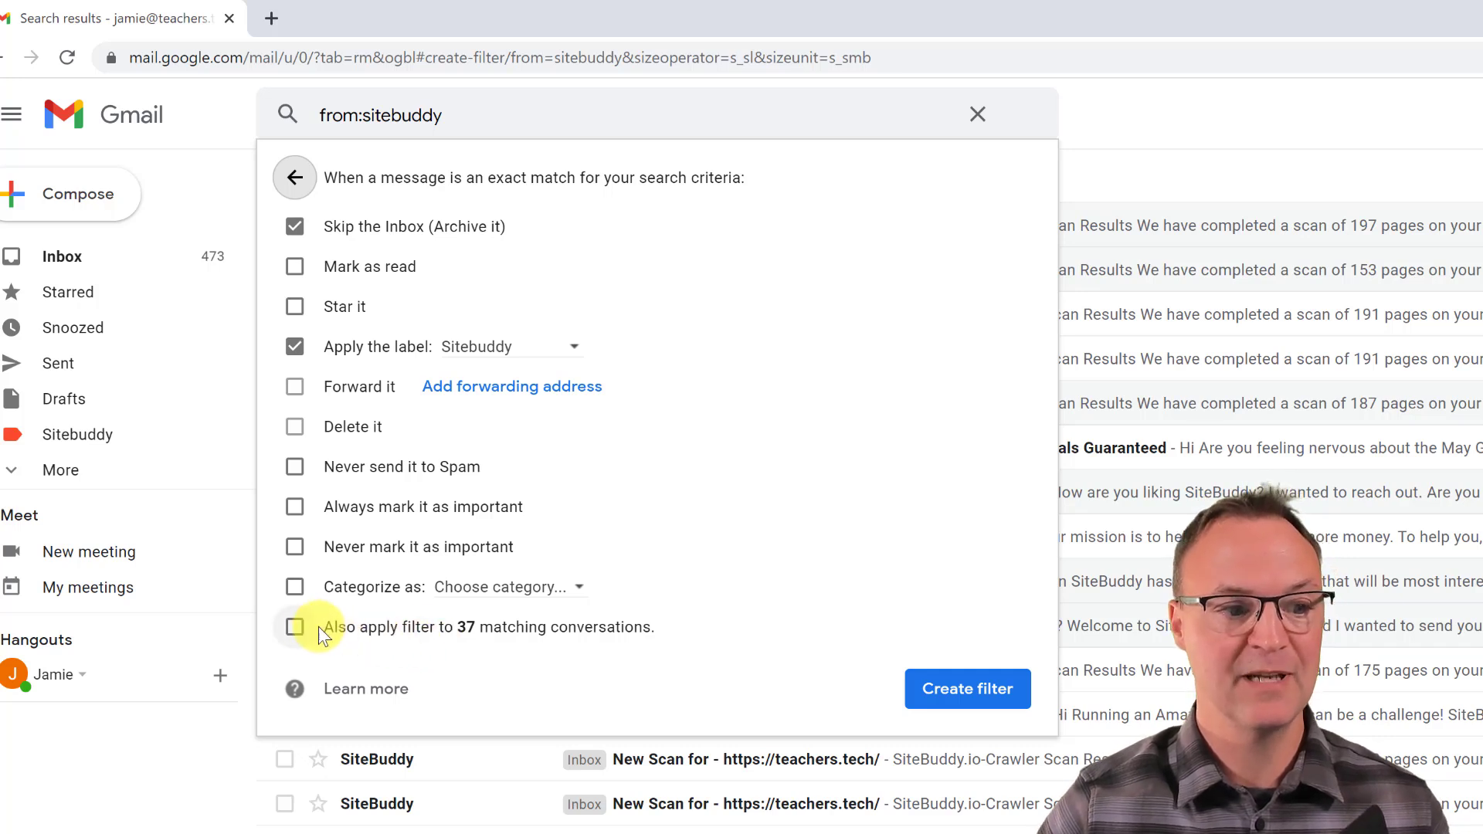
left_click(295, 627)
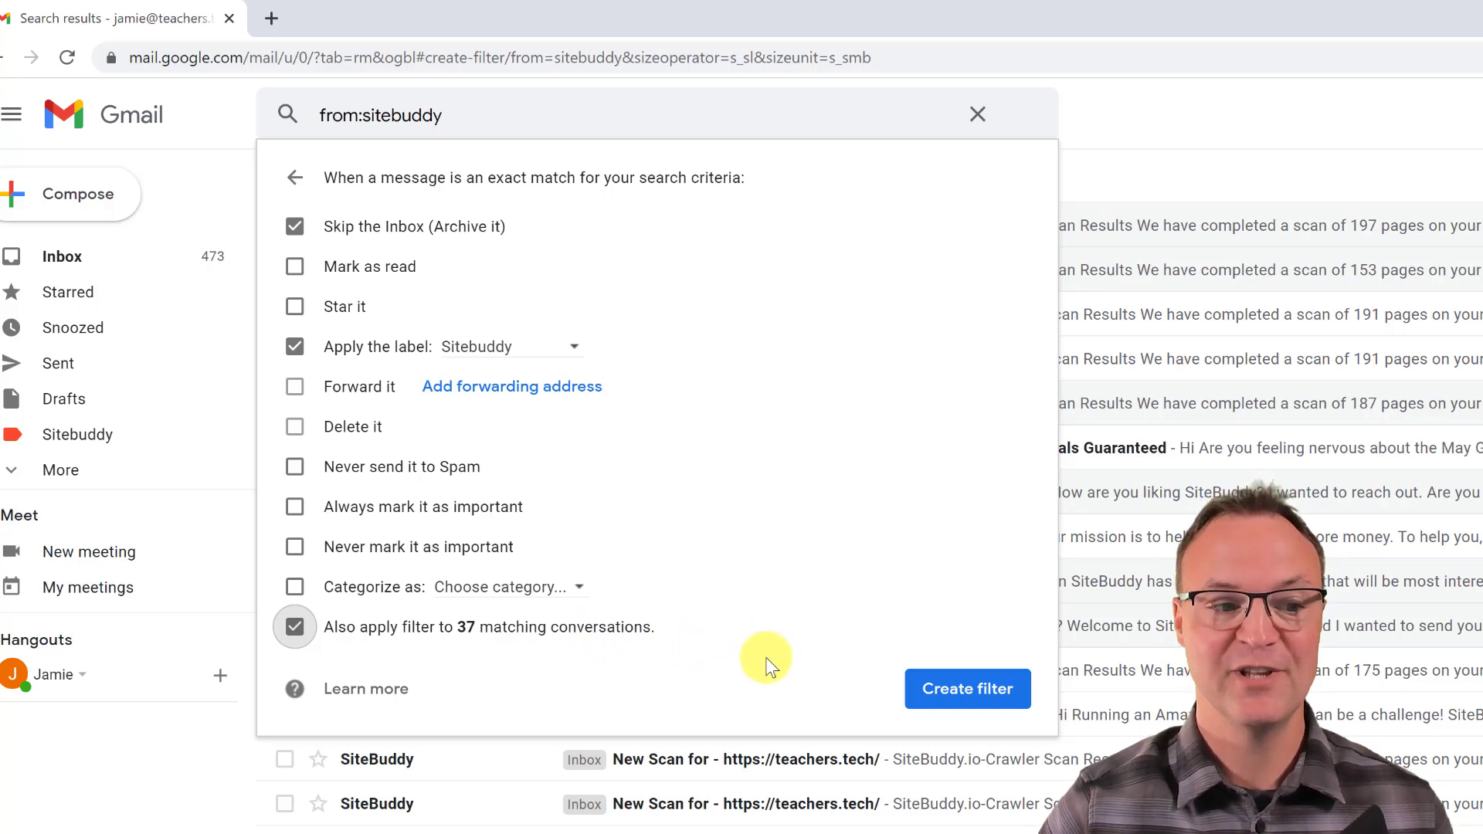
left_click(966, 691)
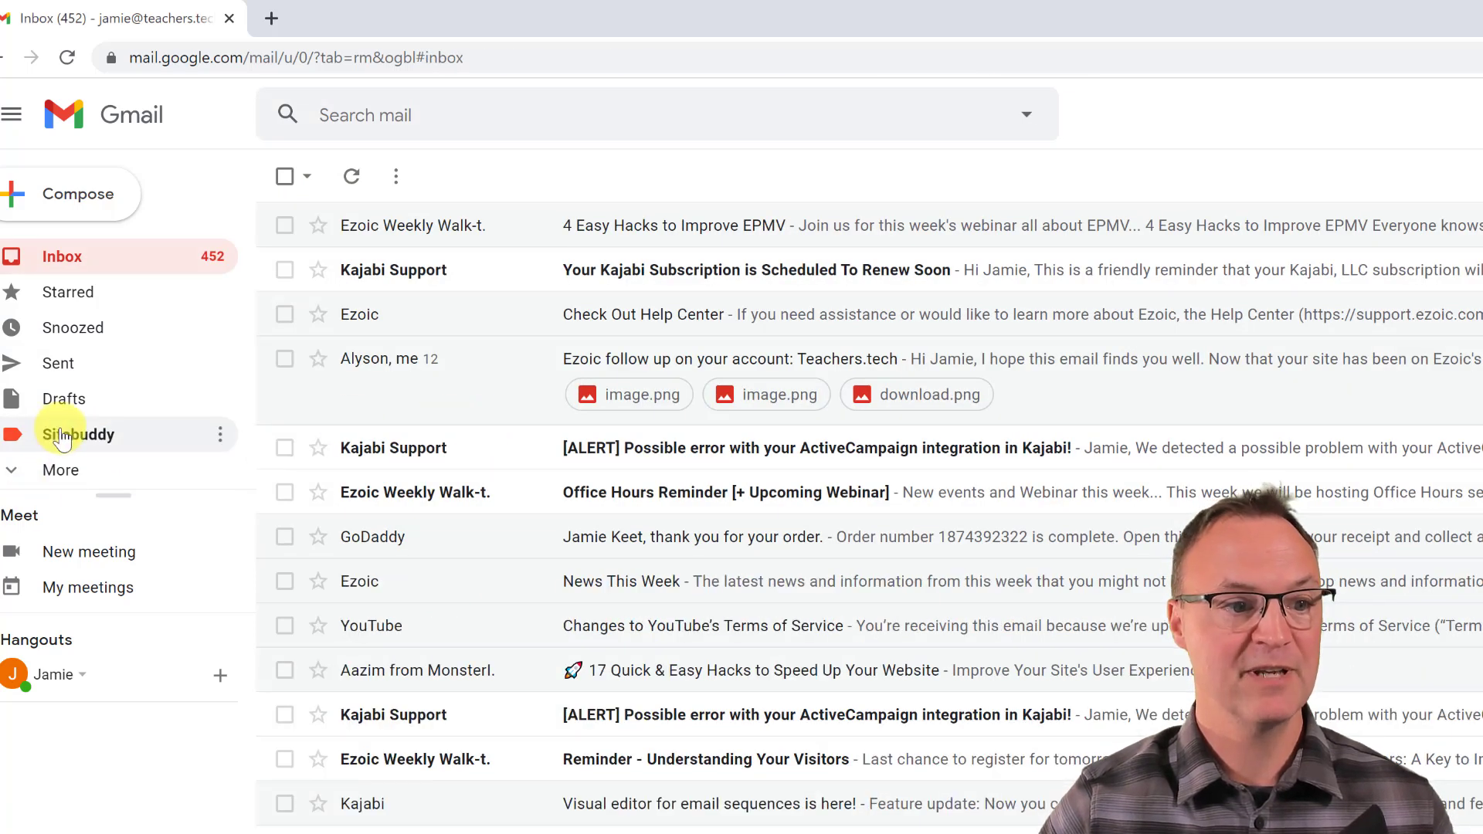
left_click(62, 436)
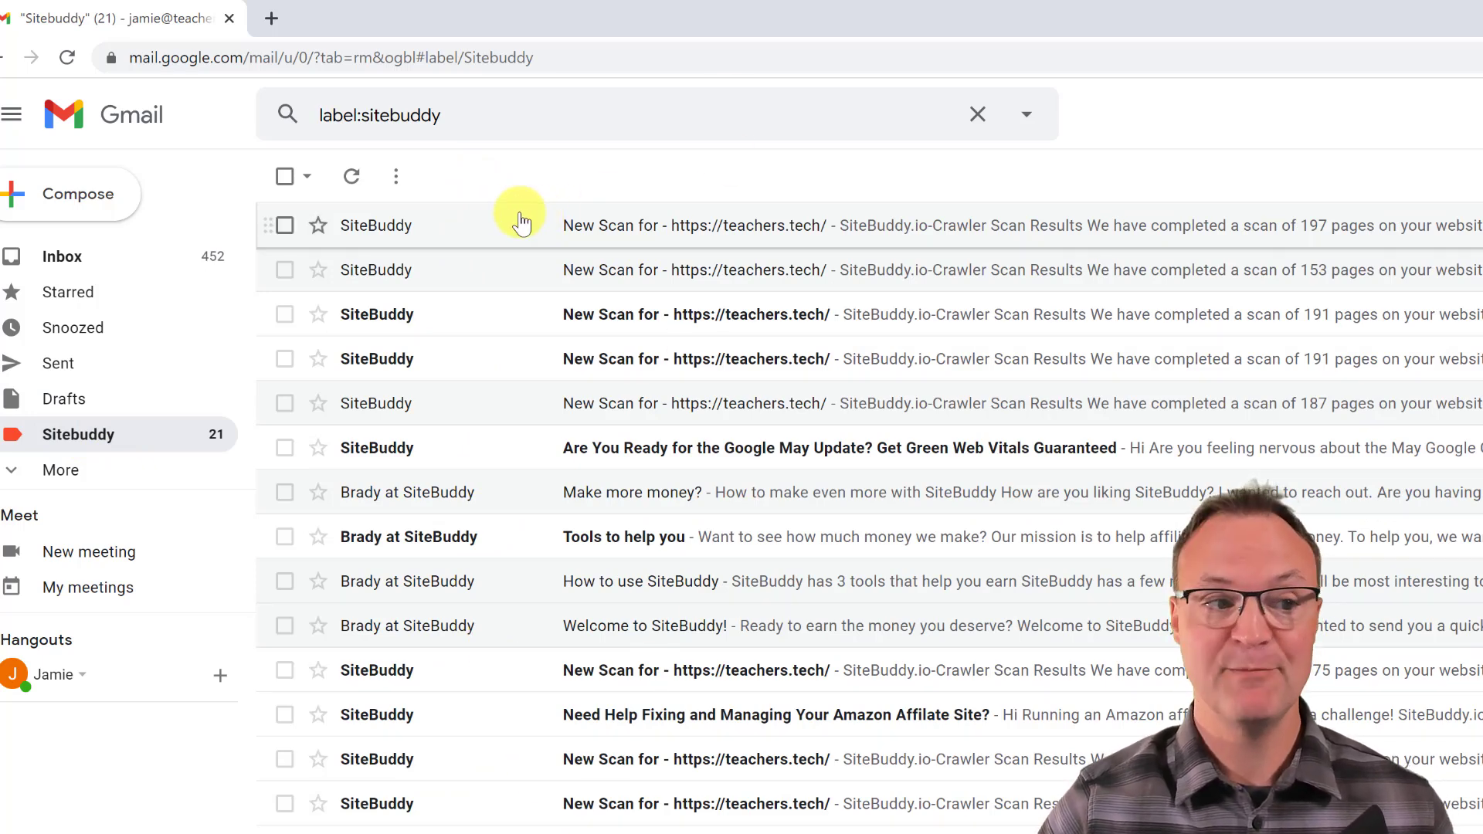
left_click(58, 257)
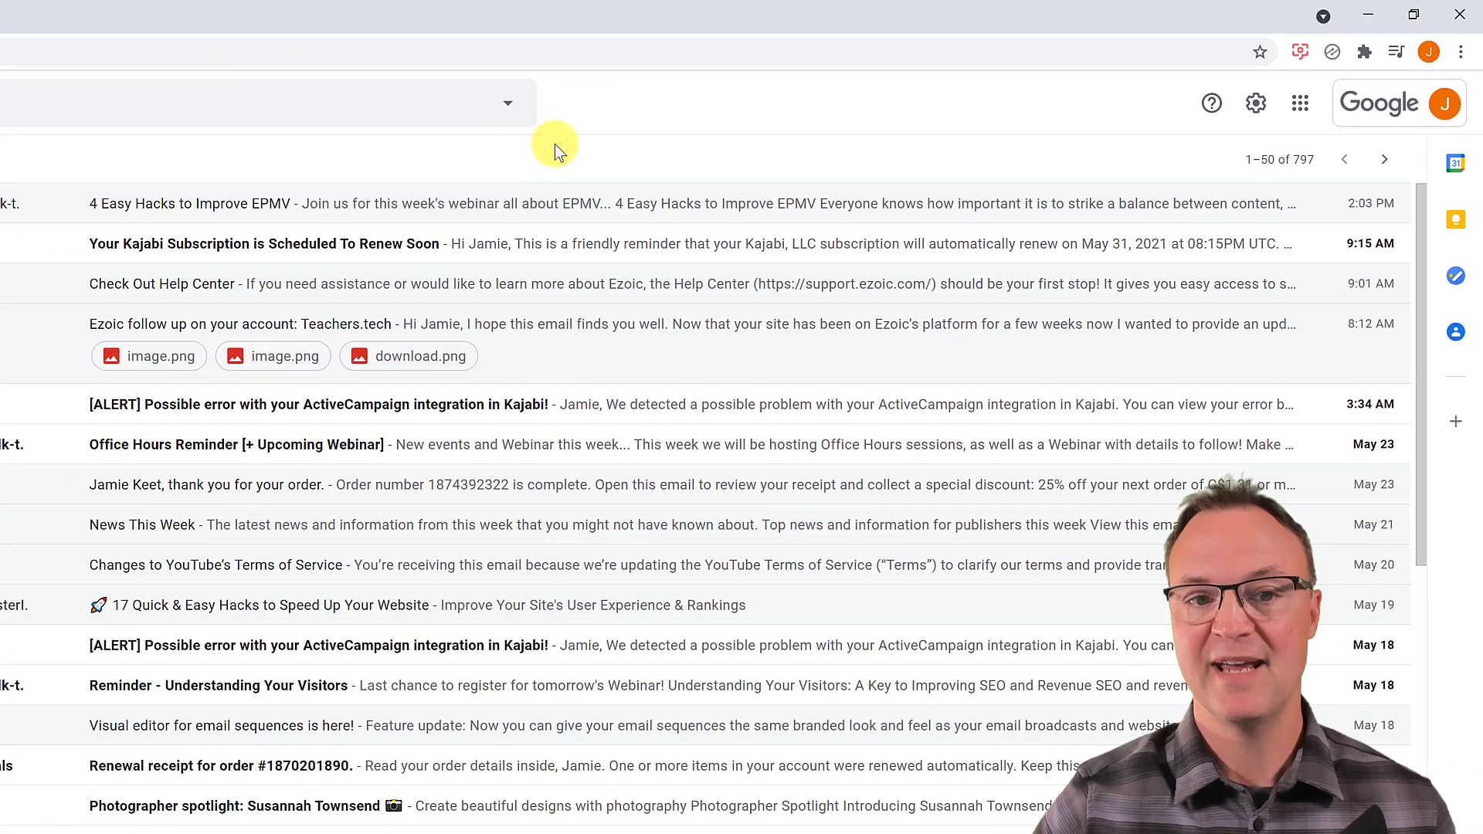
Open the list of existing filters and blocked addresses in the full mail settings.
left_click(1255, 105)
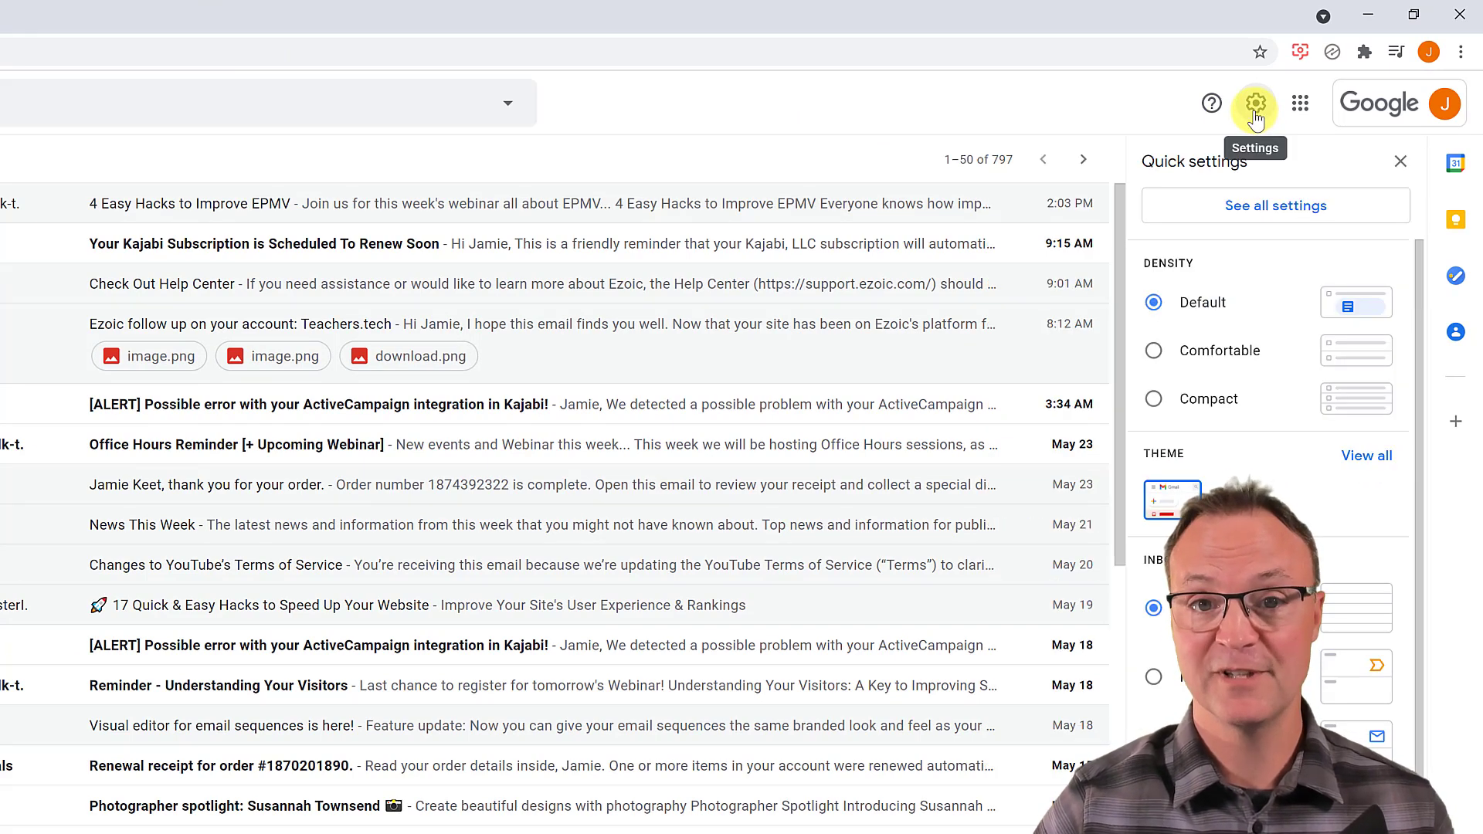
left_click(1244, 211)
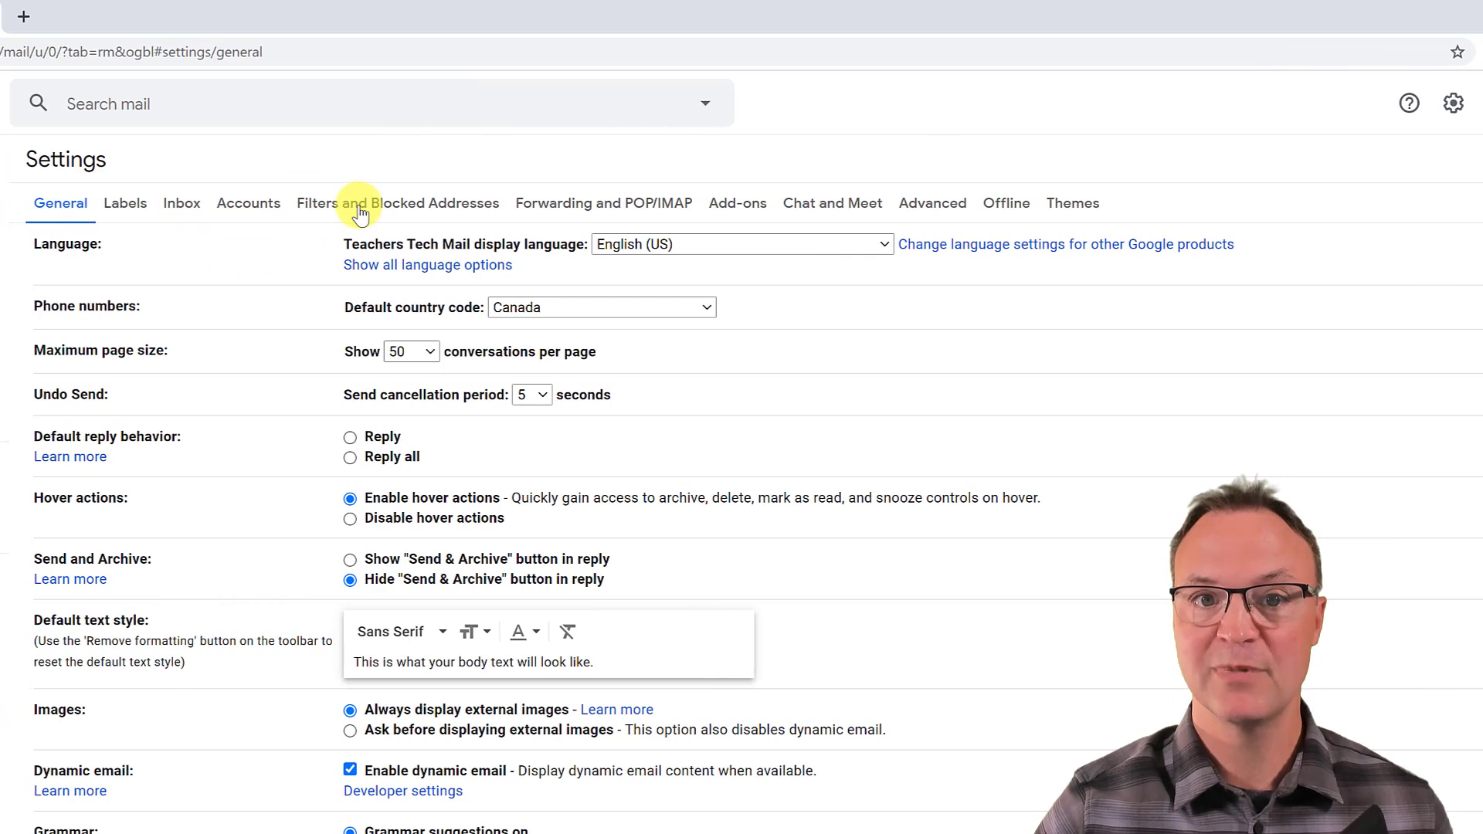
left_click(361, 213)
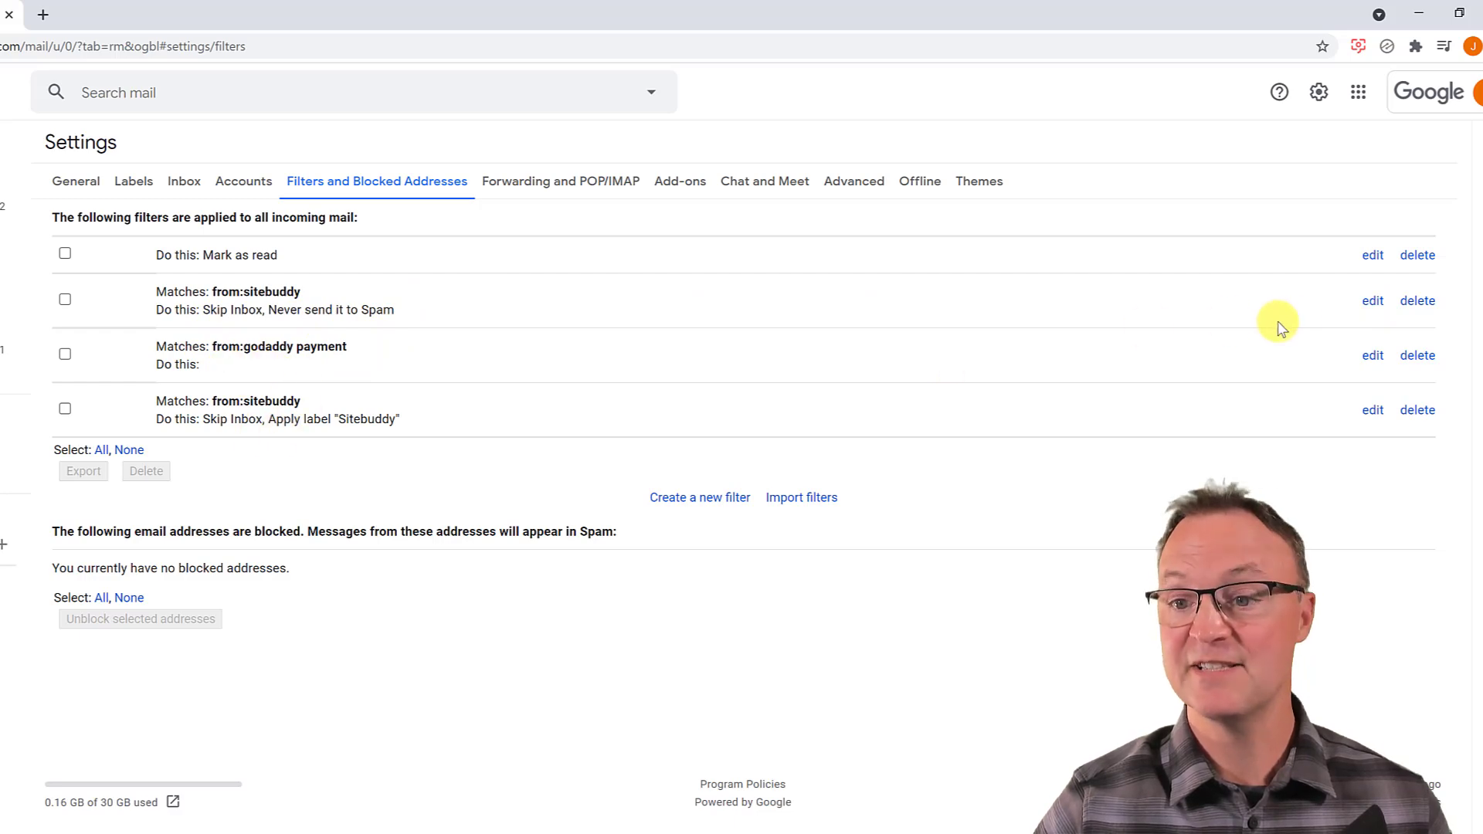
left_click(1373, 301)
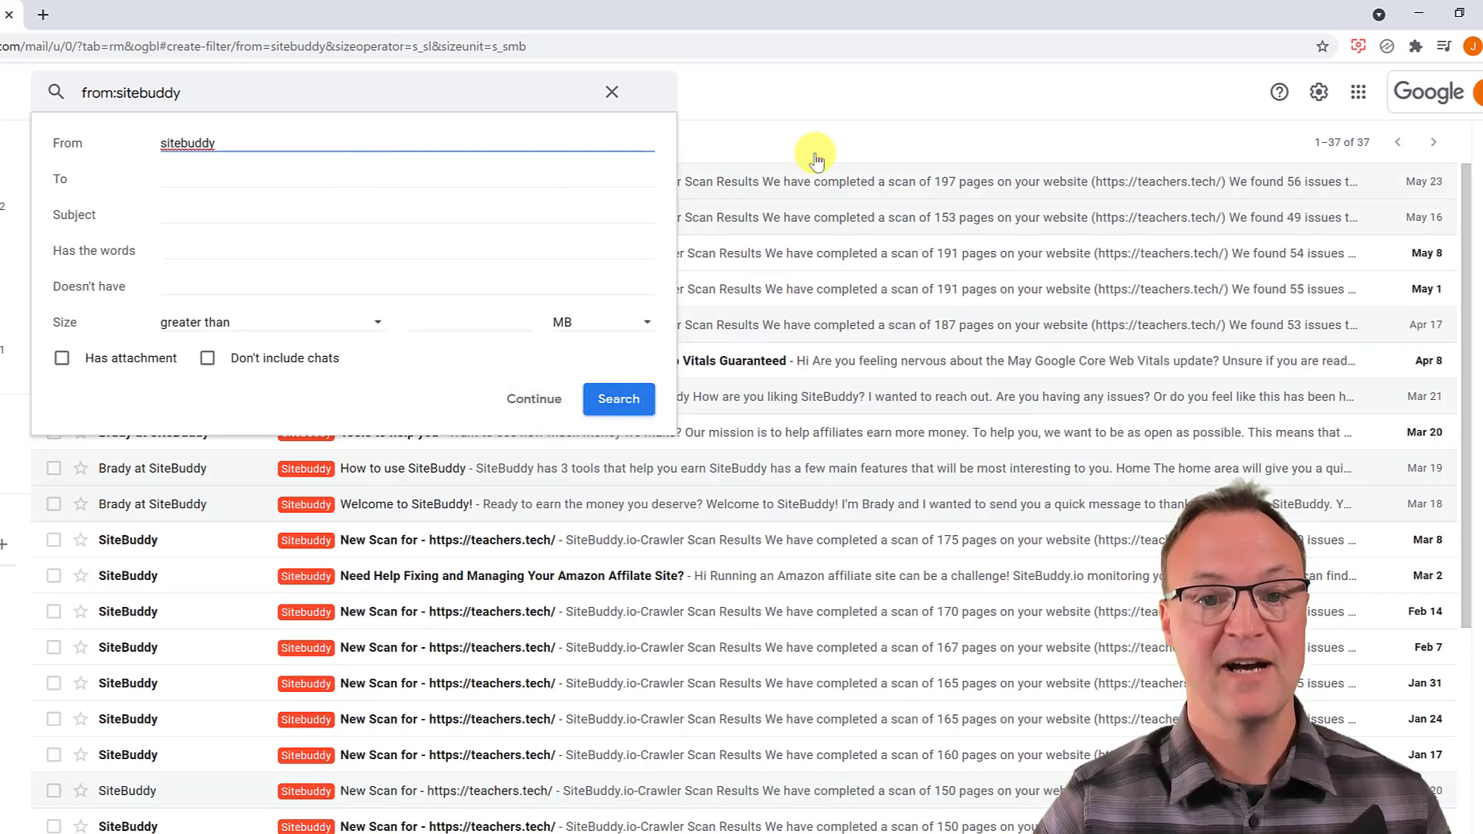
left_click(845, 108)
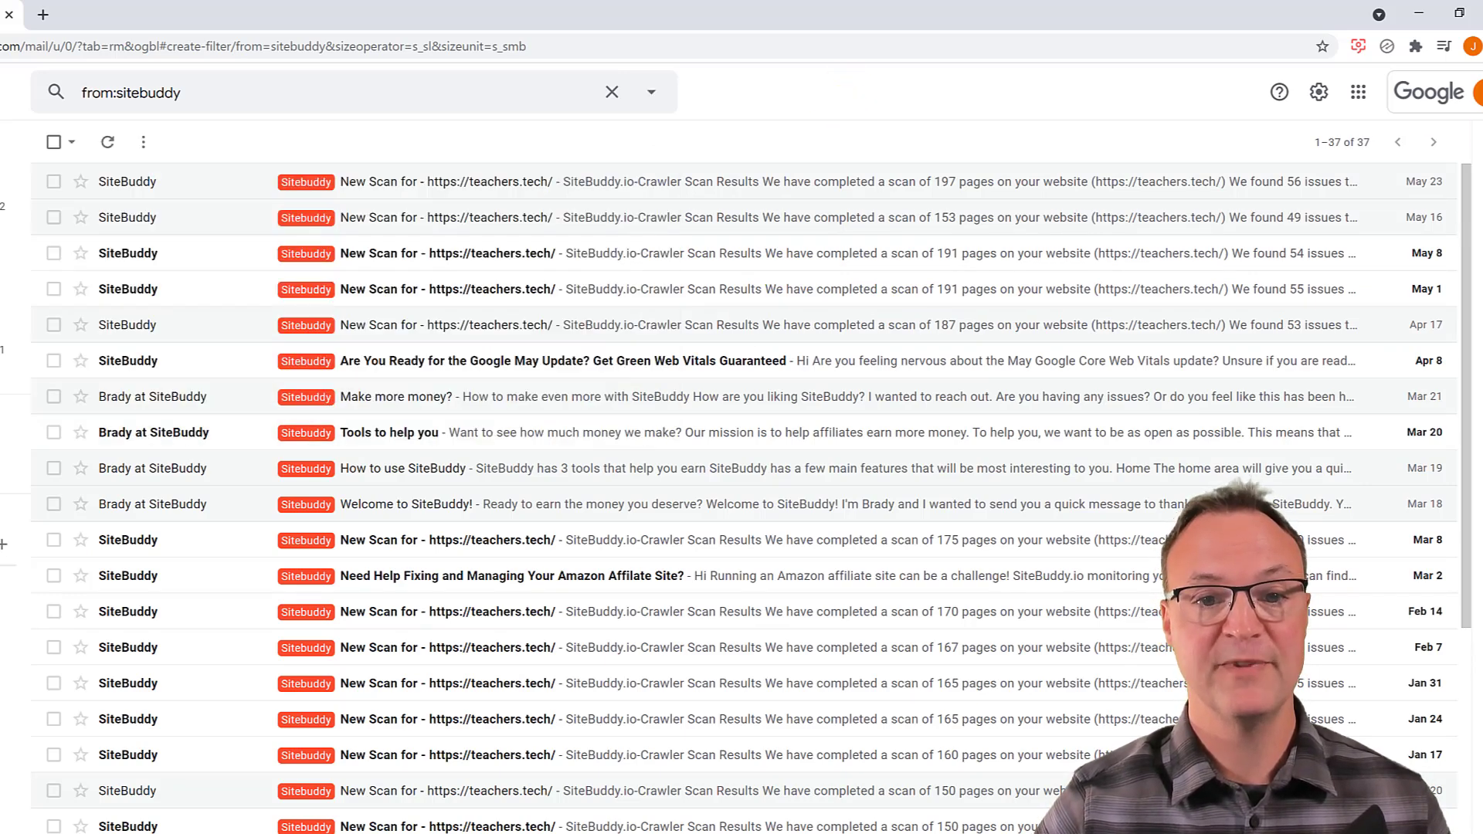
left_click(1321, 96)
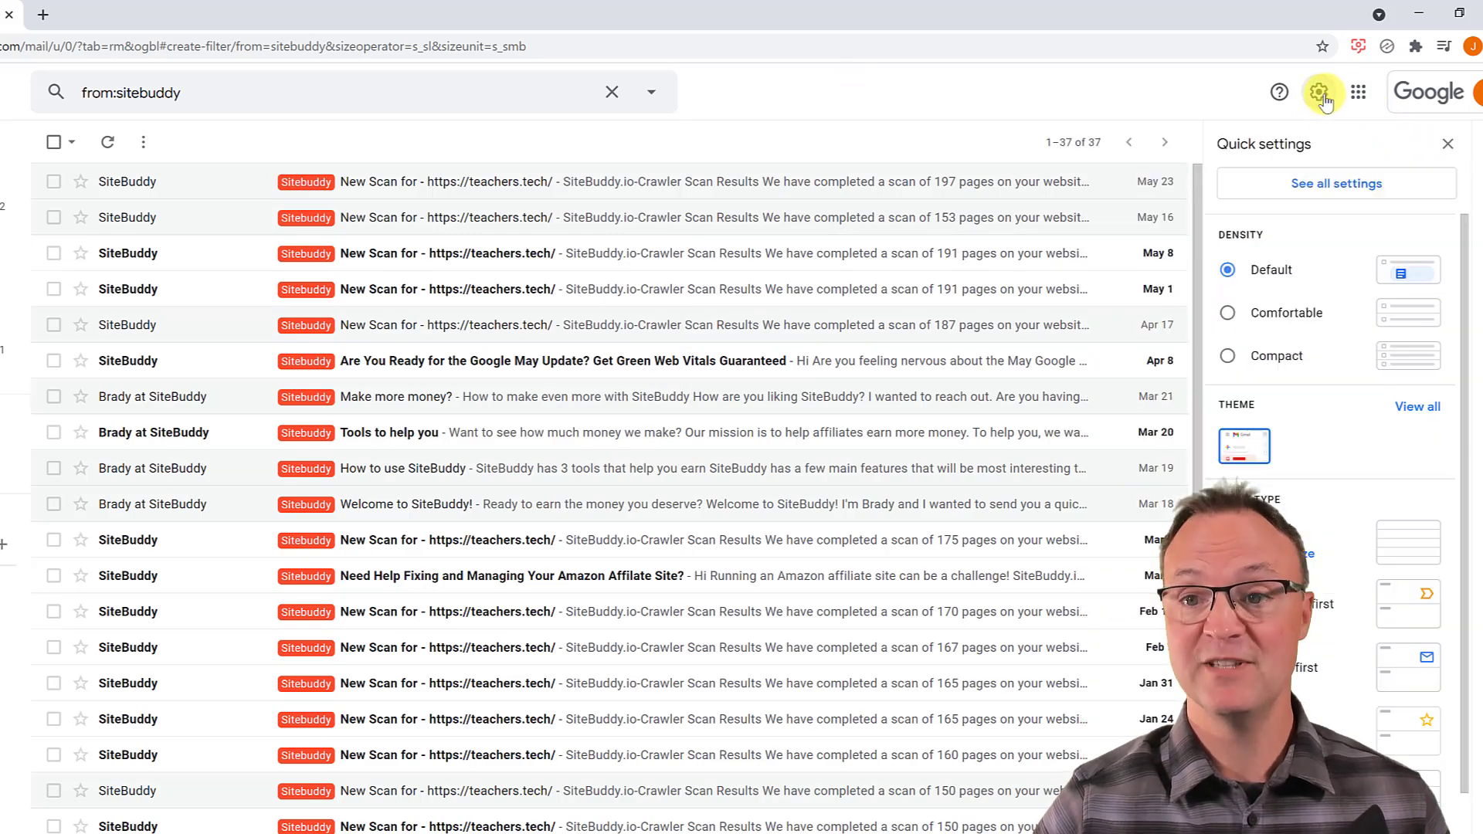
left_click(1305, 185)
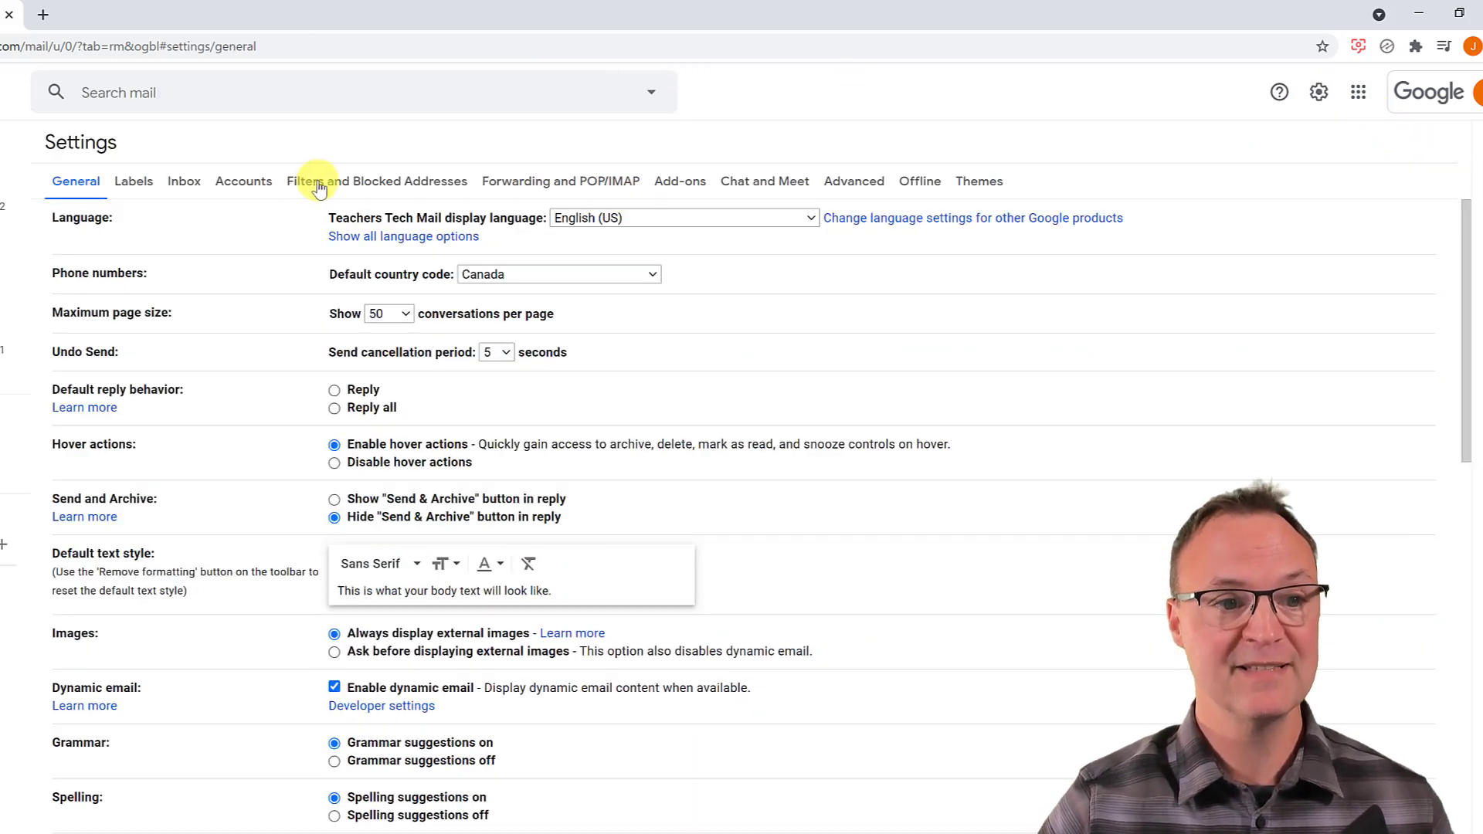
left_click(319, 188)
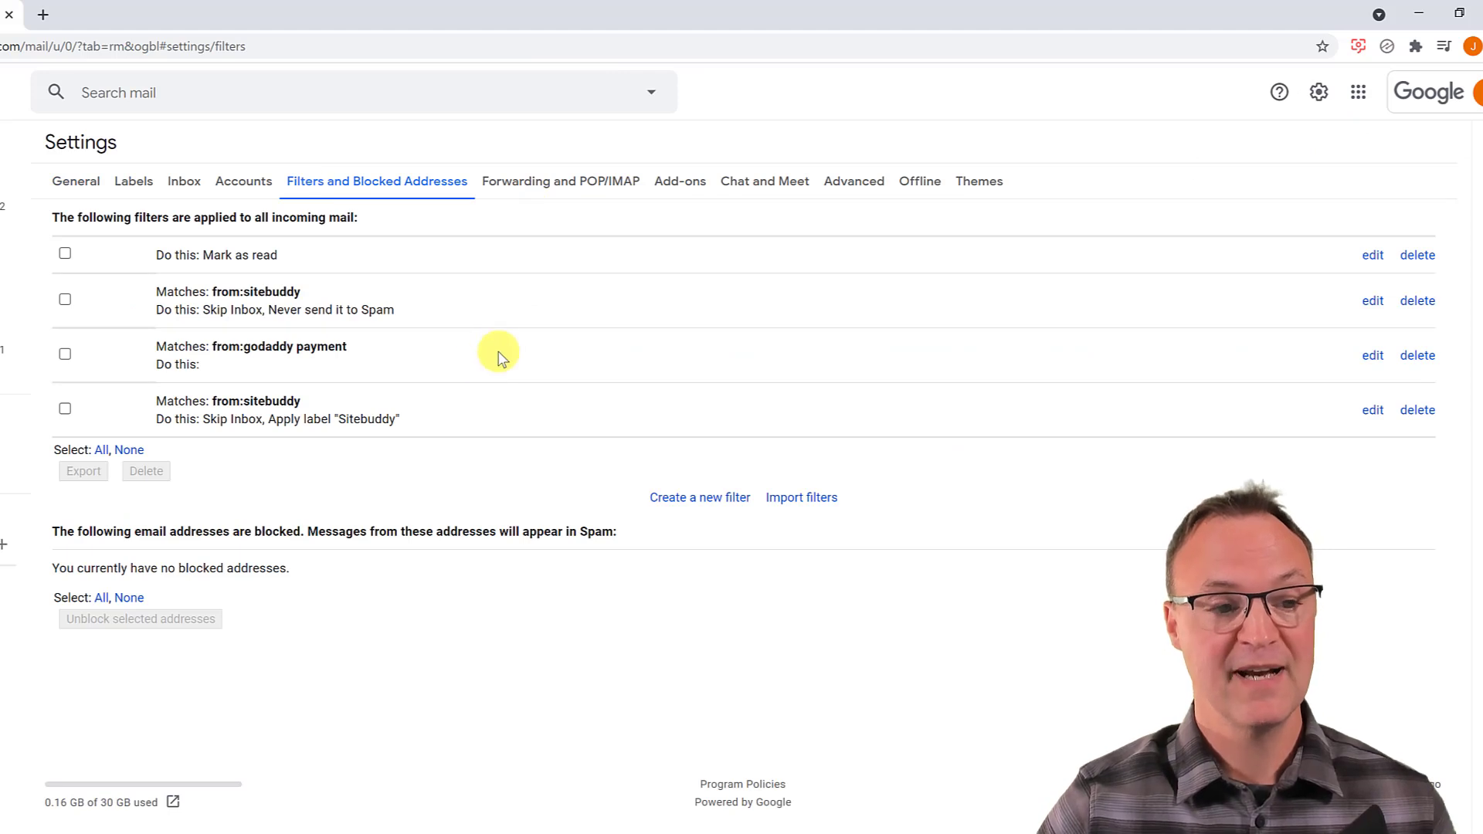
Delete the filter matching "from:godaddy payment" and open a blank form for a new filter.
left_click(65, 353)
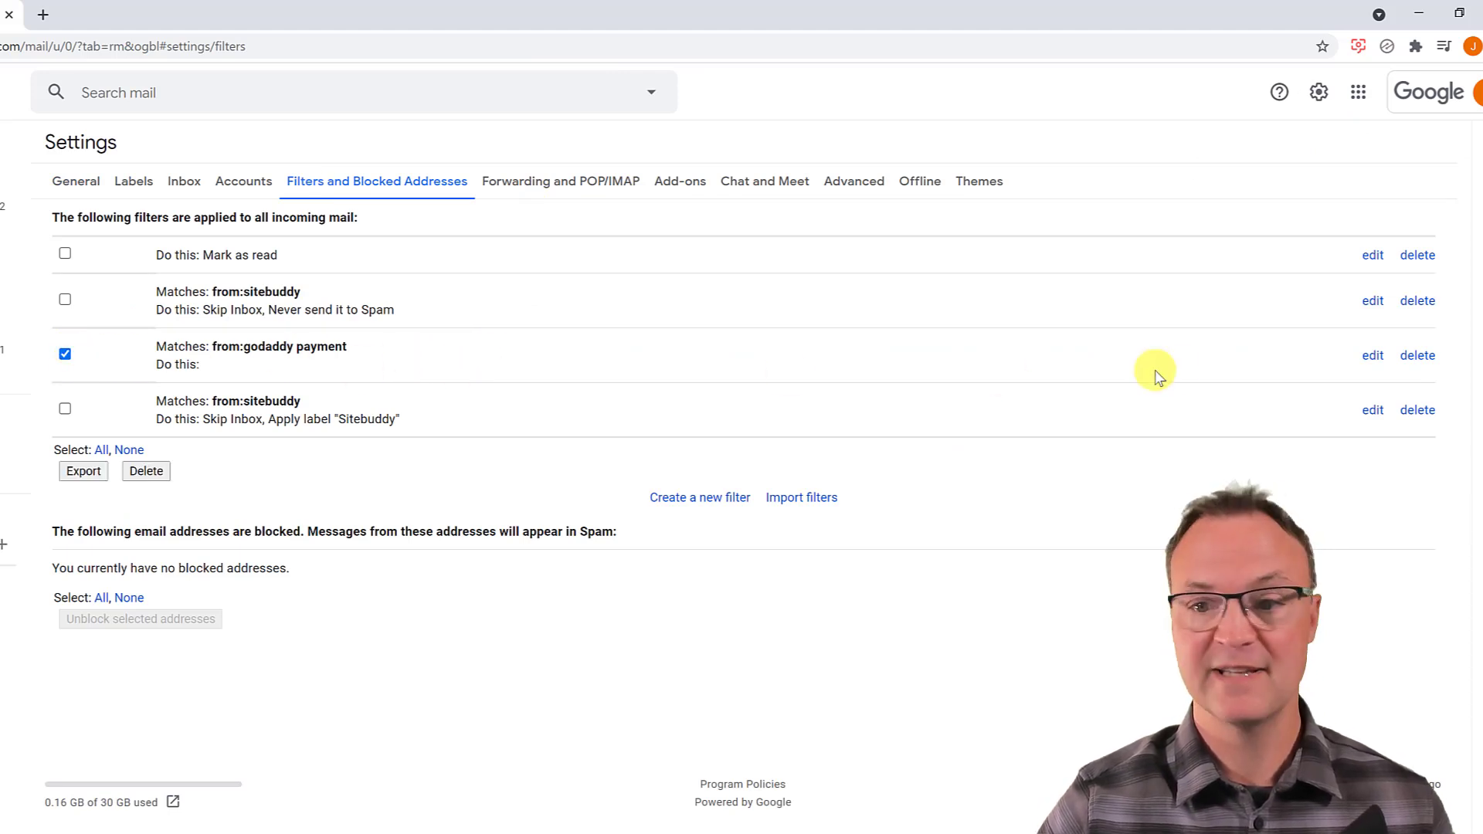
left_click(1417, 356)
left_click(838, 560)
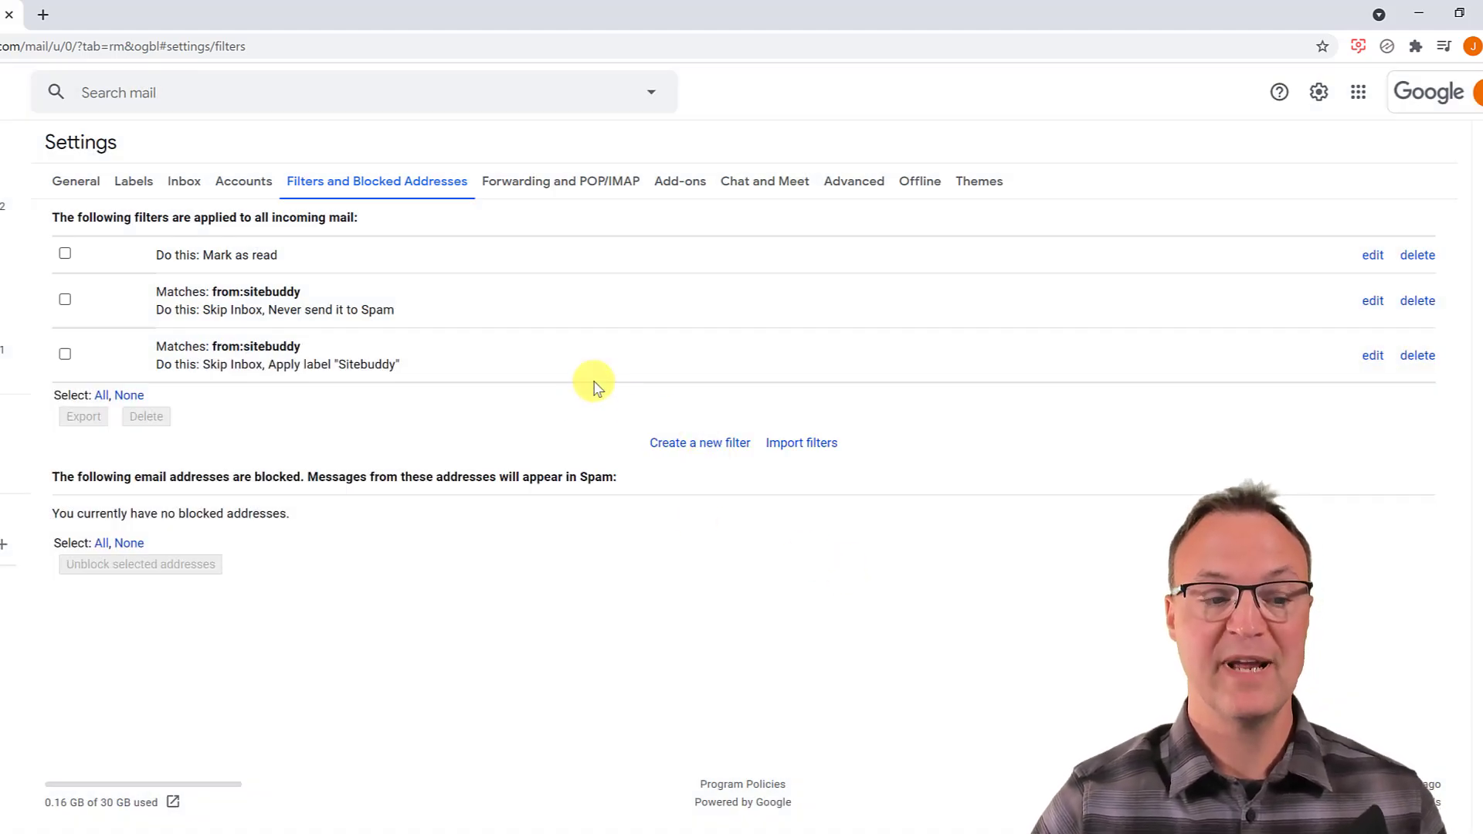
left_click(699, 444)
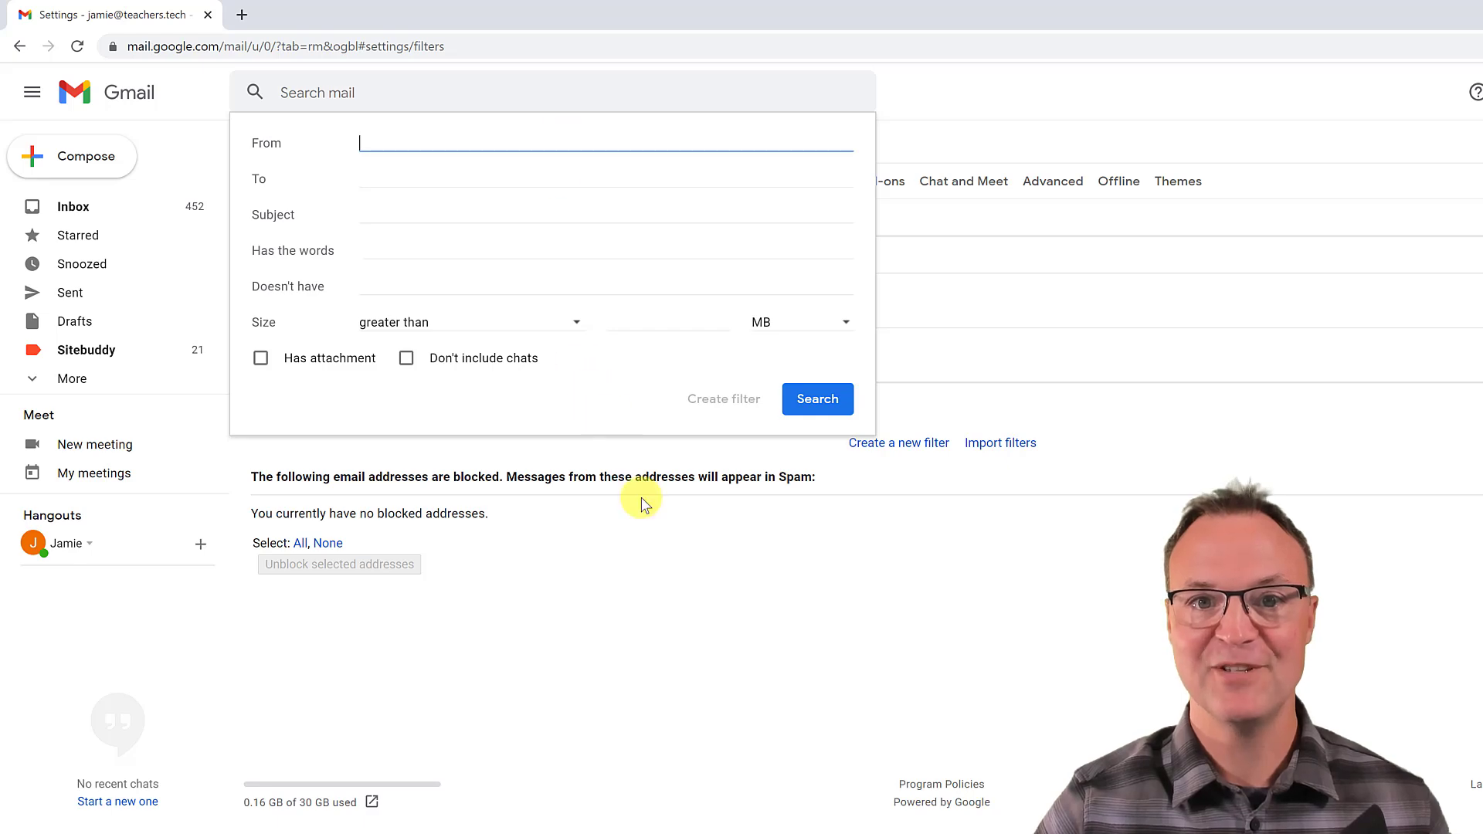
Return to the inbox, open the "17 Quick & Easy Hacks to Speed Up Your Website" message and show its additional message options.
left_click(58, 218)
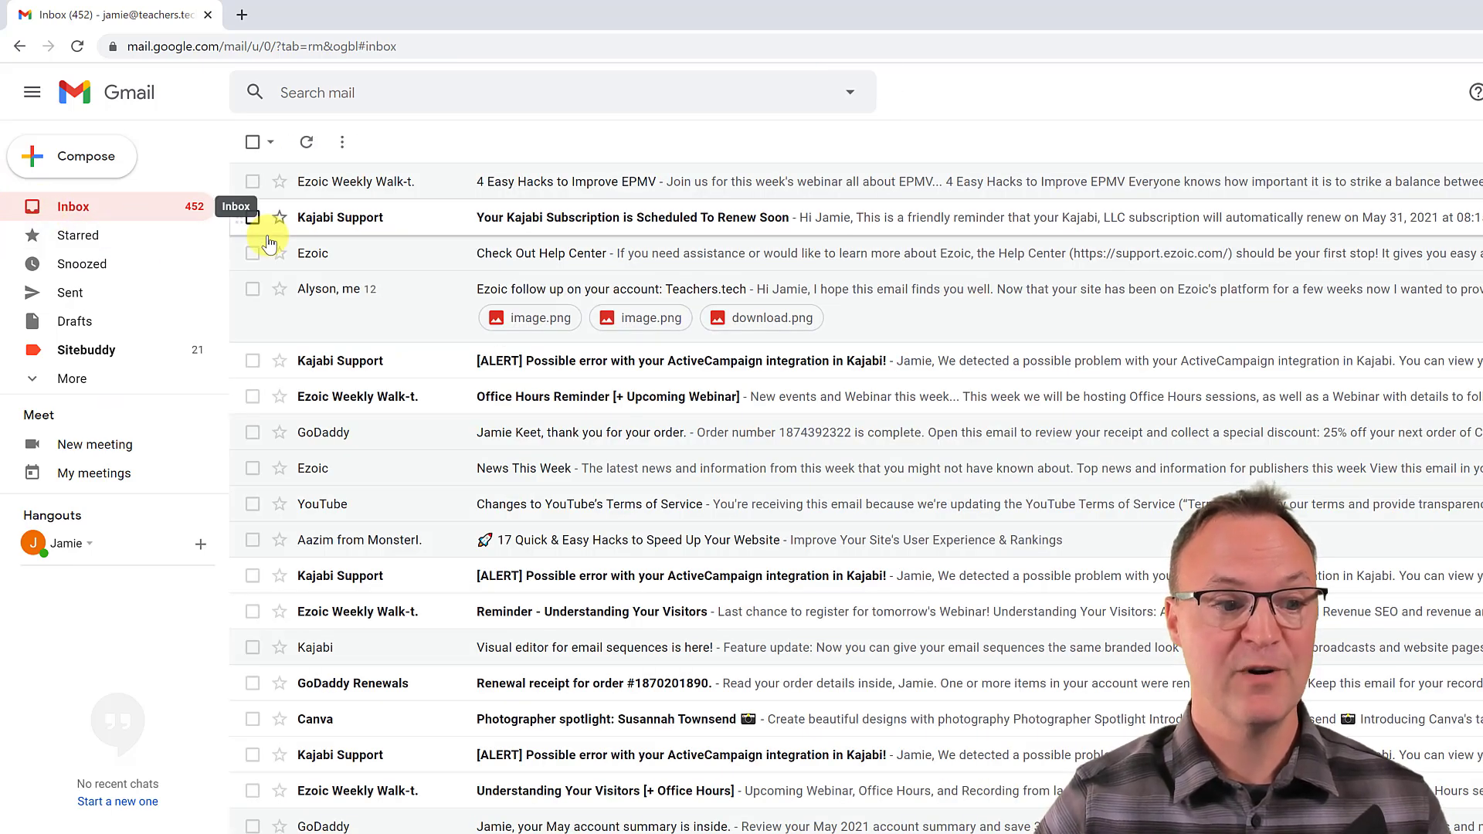
mouse_move(397, 547)
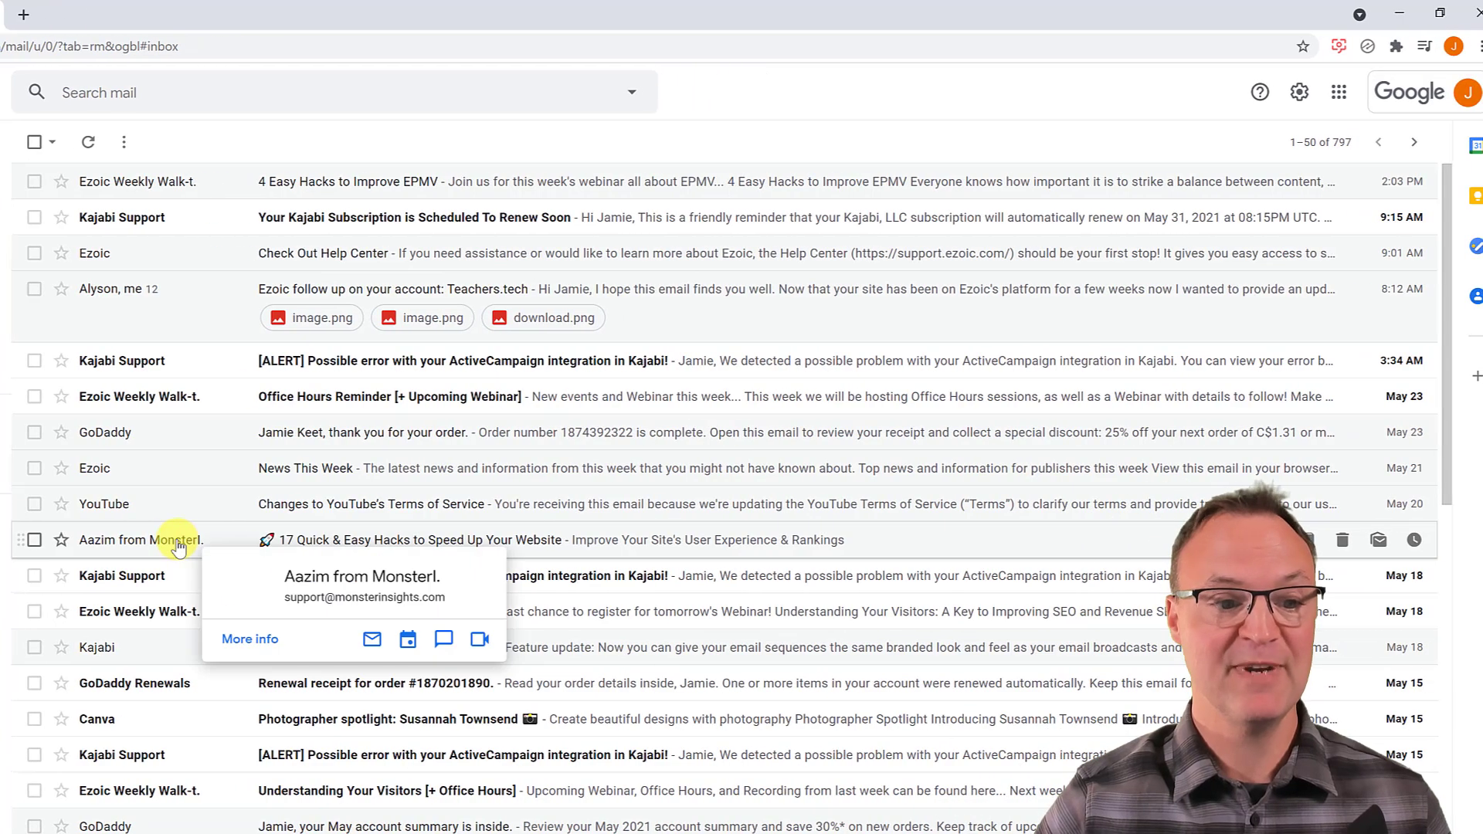
left_click(176, 544)
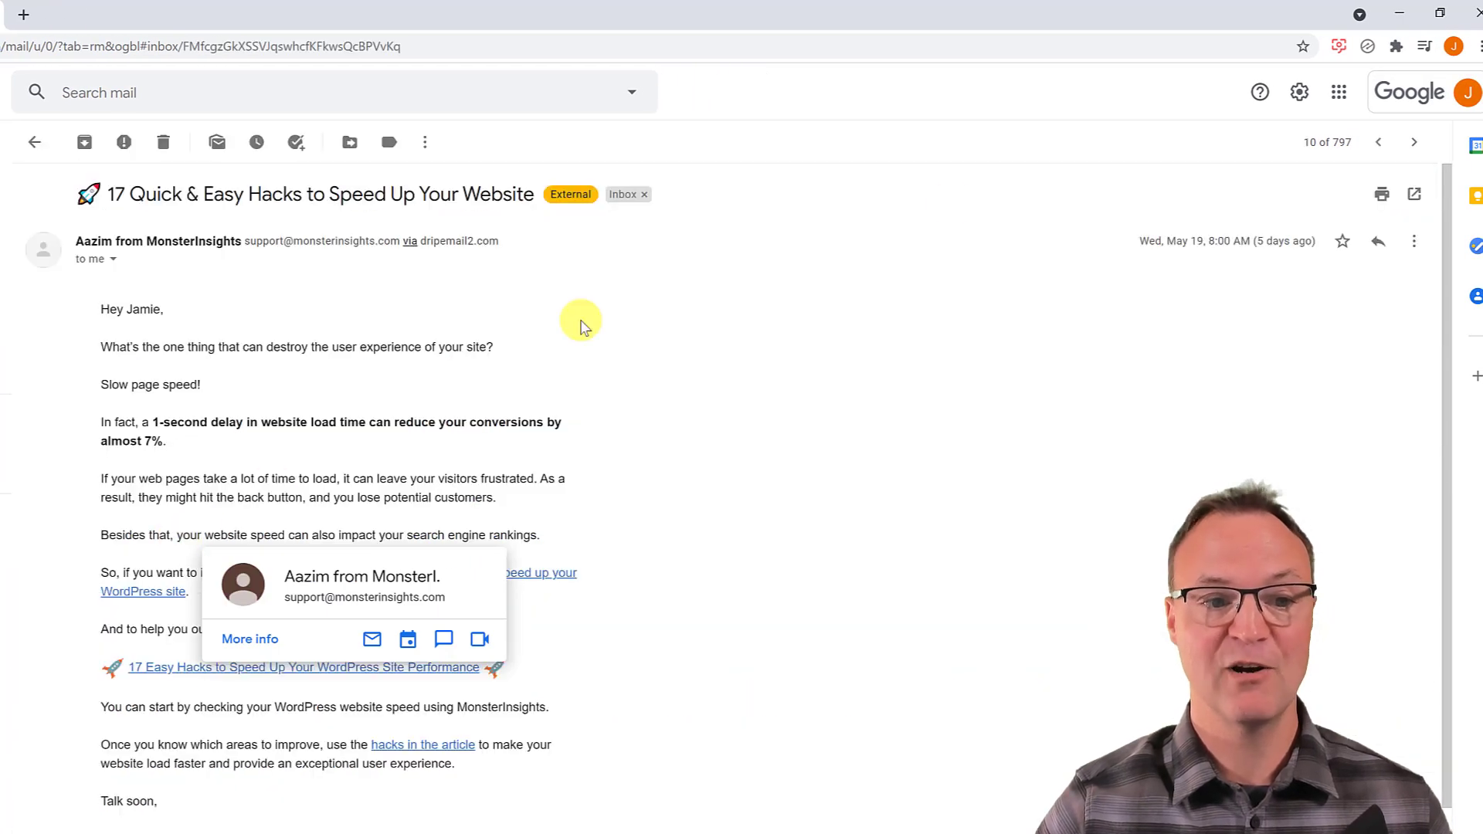
left_click(1411, 242)
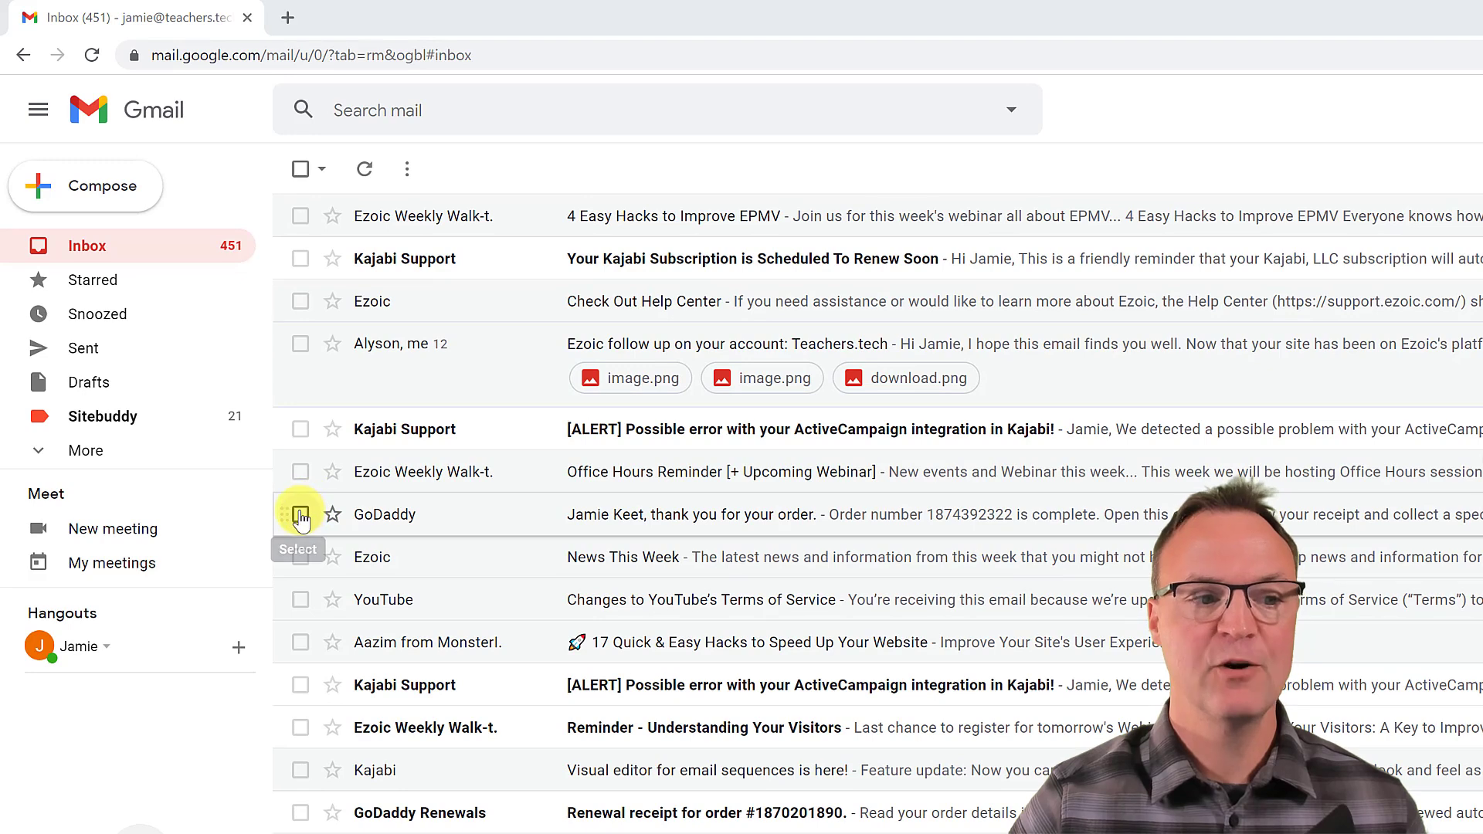
Start a filter for messages like the GoDaddy order thank-you email in the inbox, keeping its sender as criterion, and continue to the filter actions.
left_click(300, 515)
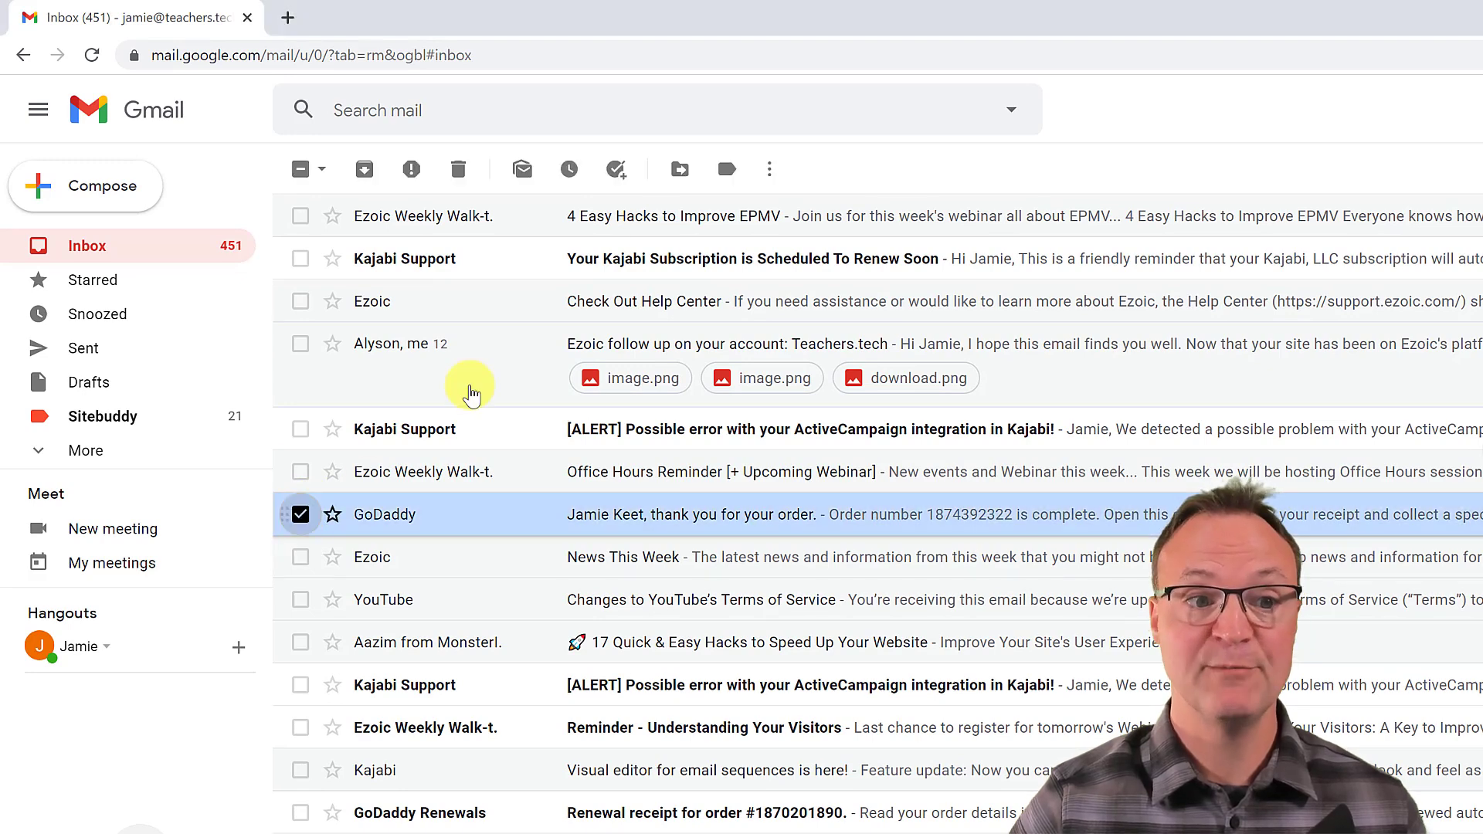
left_click(769, 171)
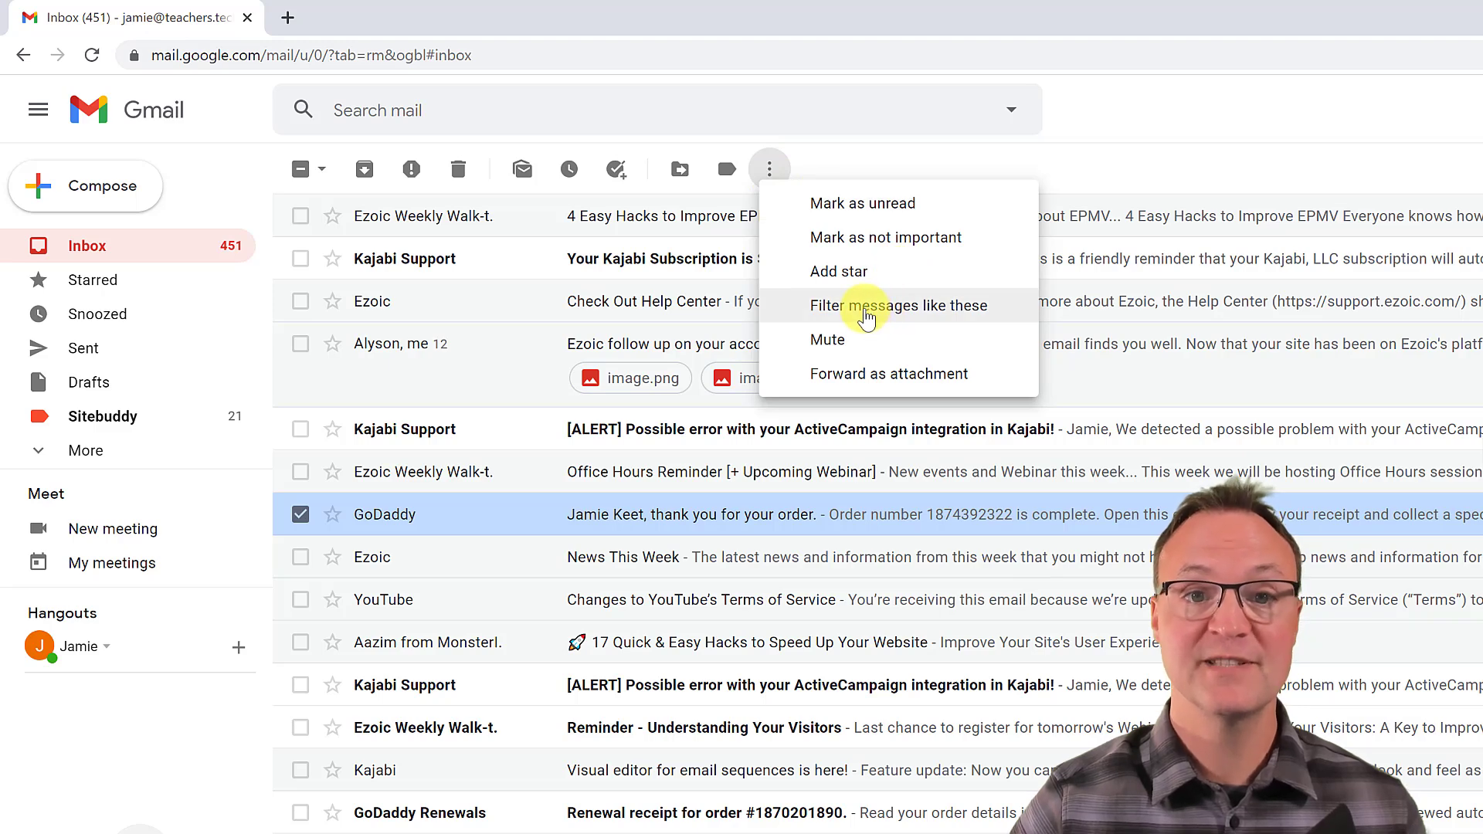
left_click(866, 309)
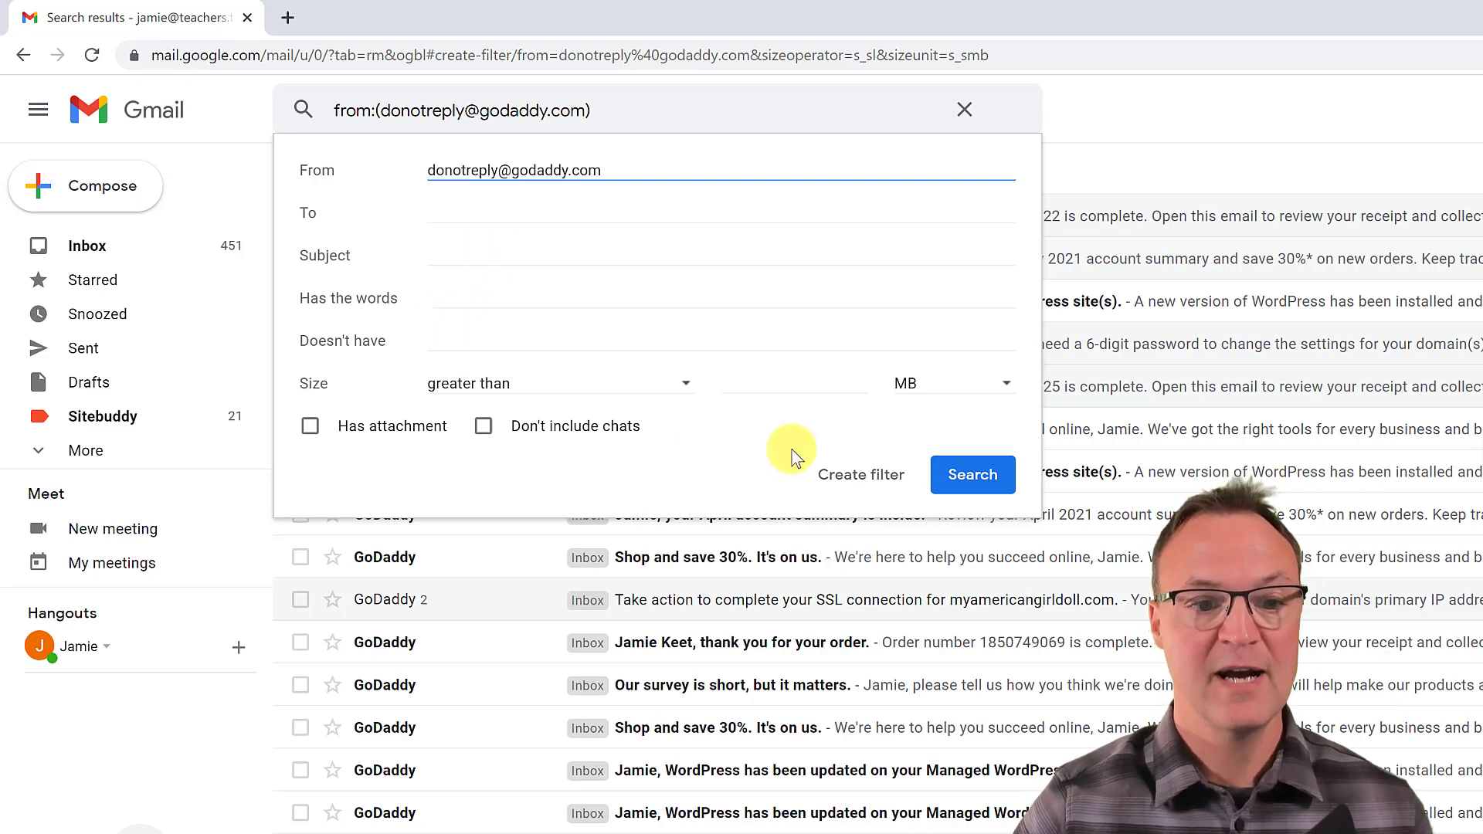
left_click(841, 475)
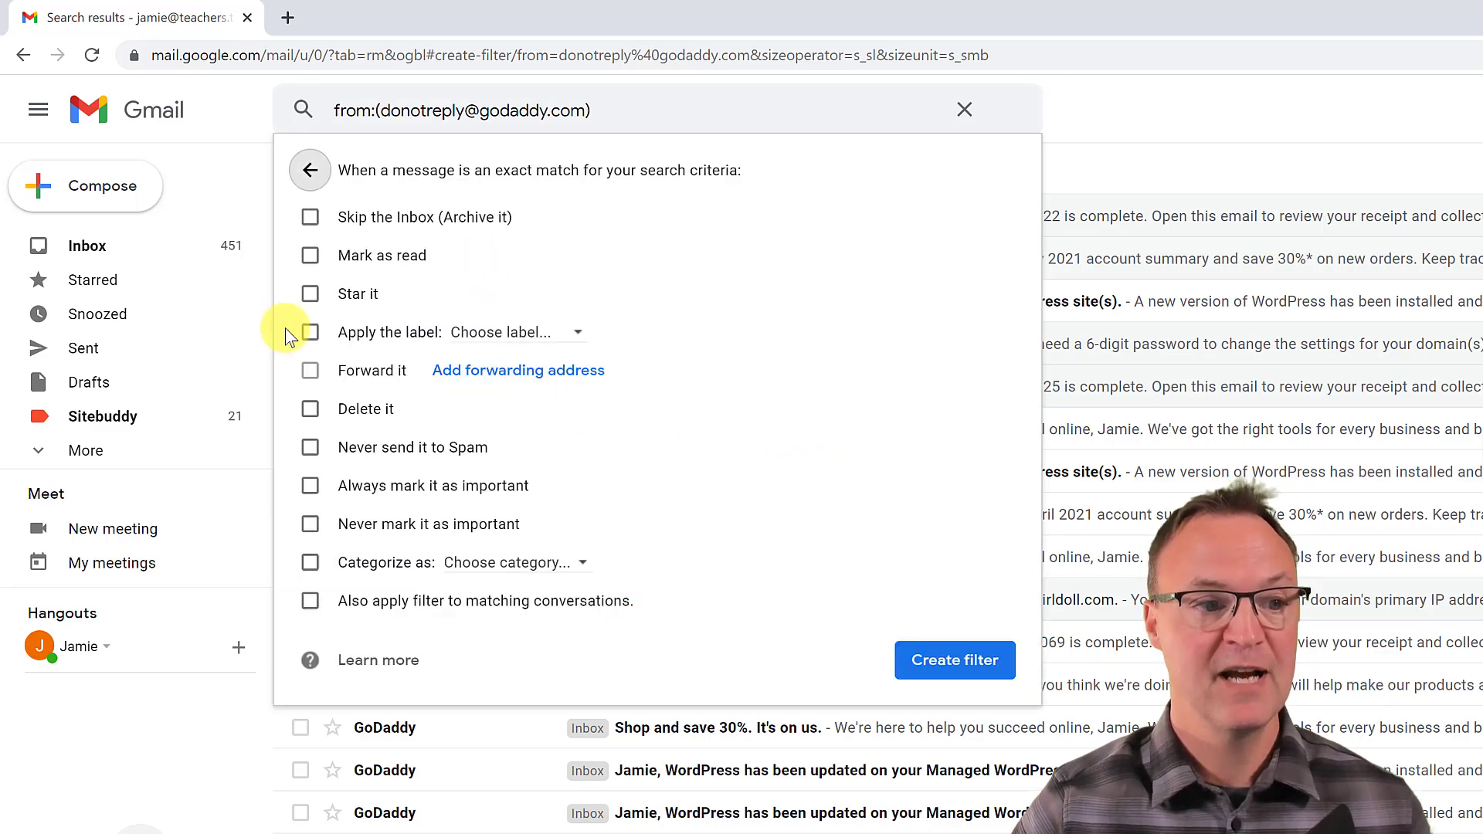
Have the filter apply a label to matching messages, creating a new label named Godaddy for it.
left_click(313, 332)
left_click(588, 340)
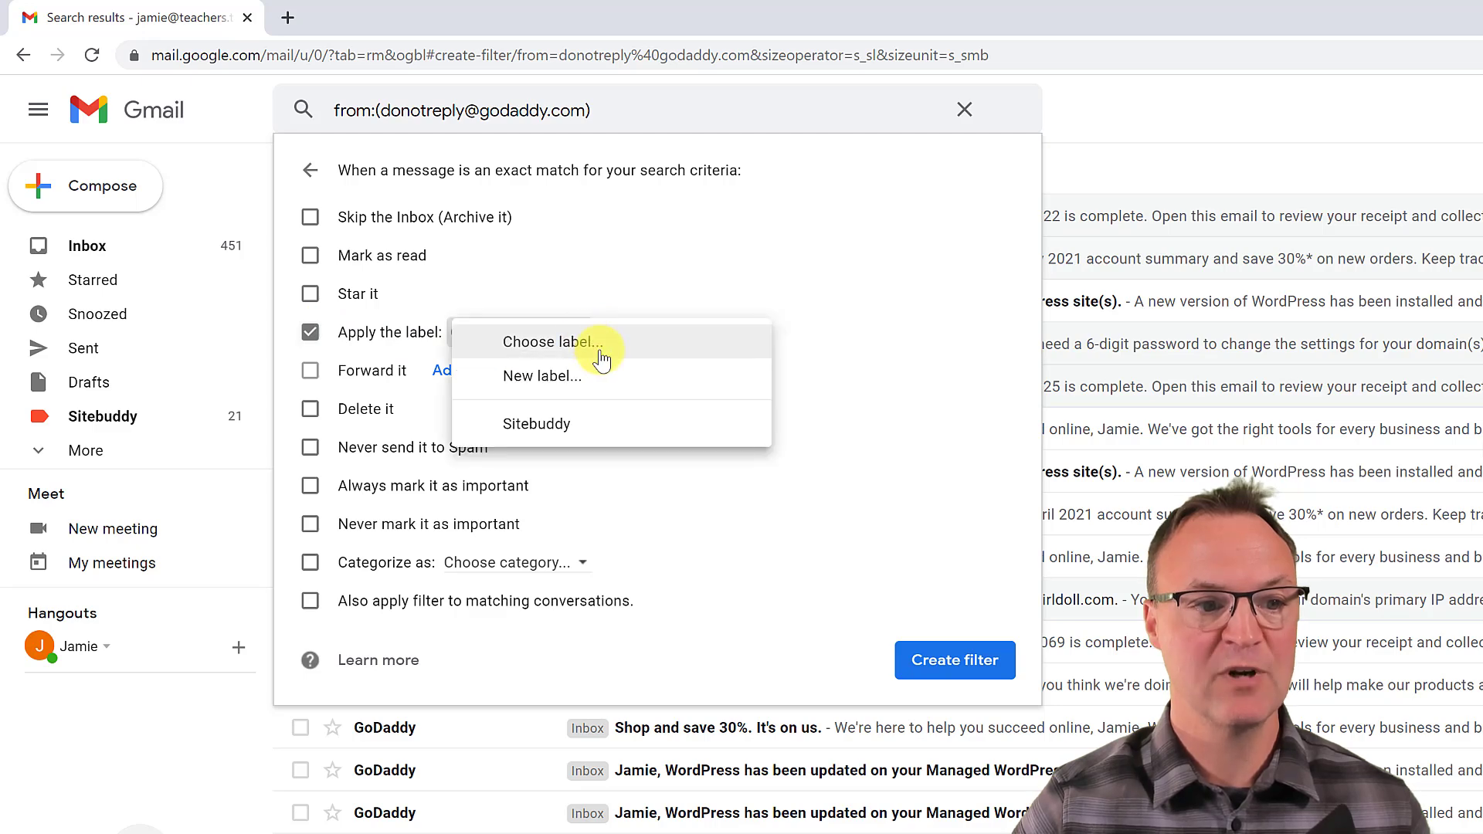
left_click(577, 377)
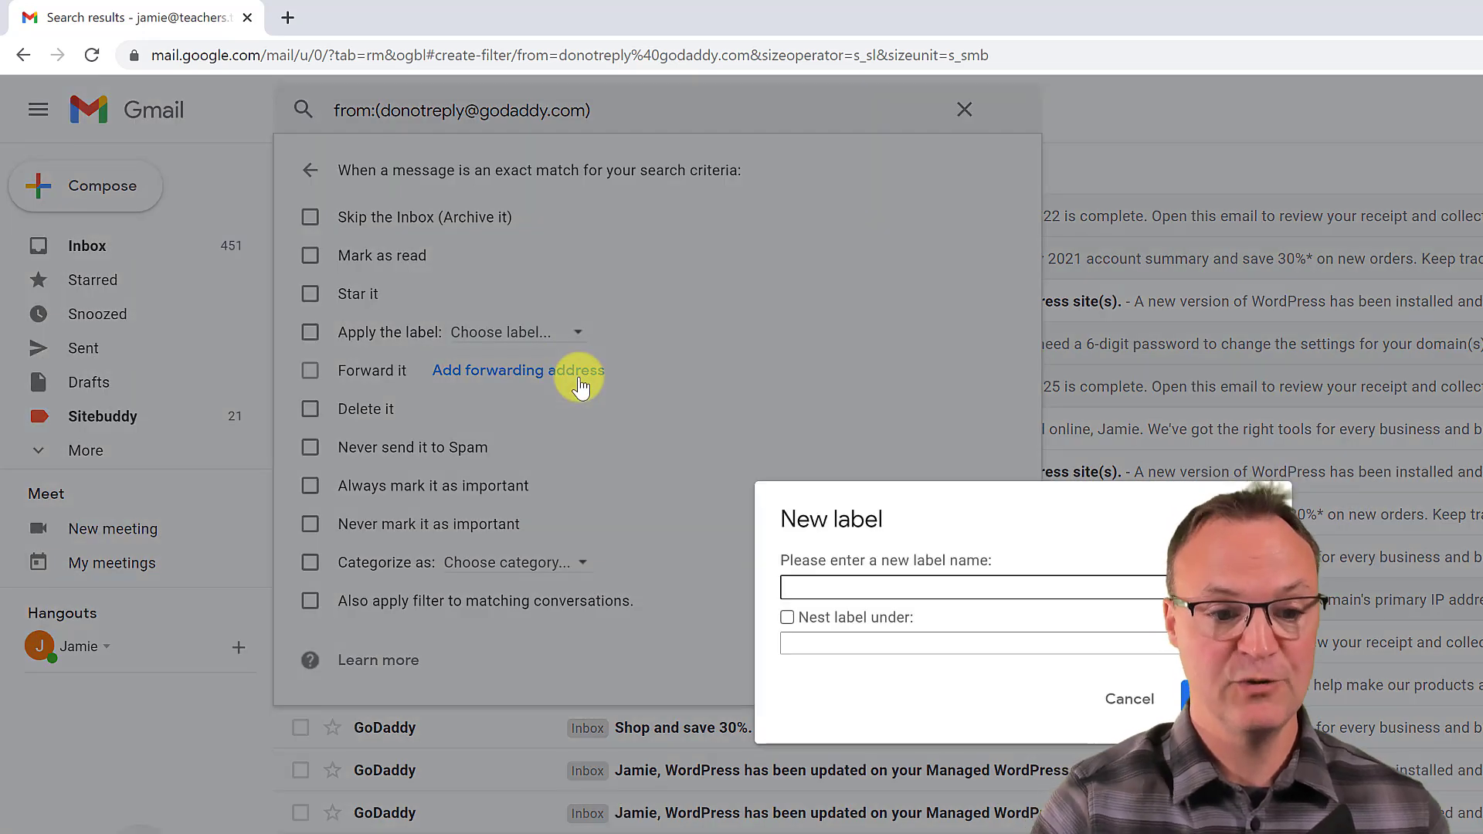
type("Goo")
type("daddy")
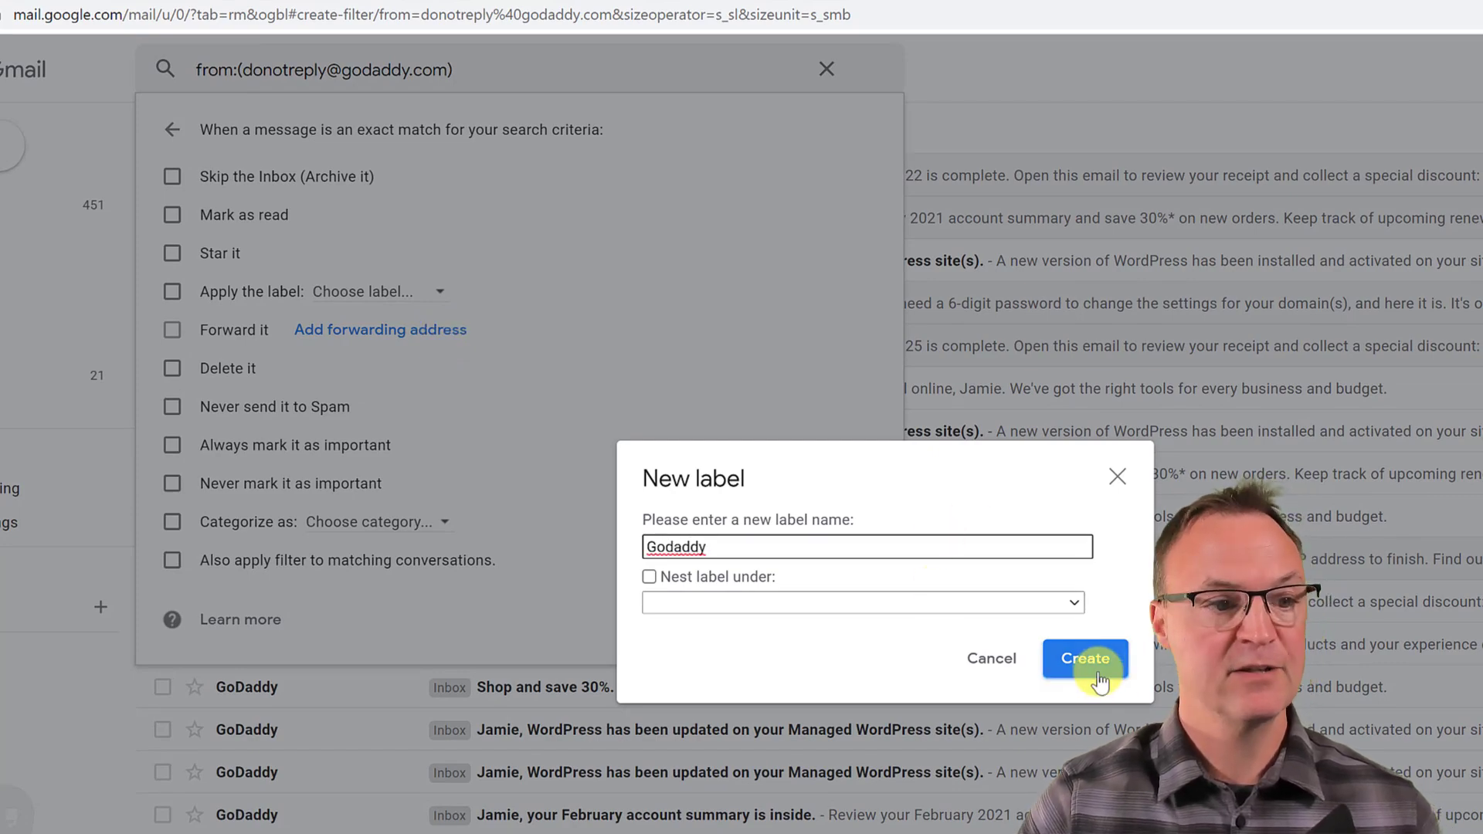
left_click(1083, 657)
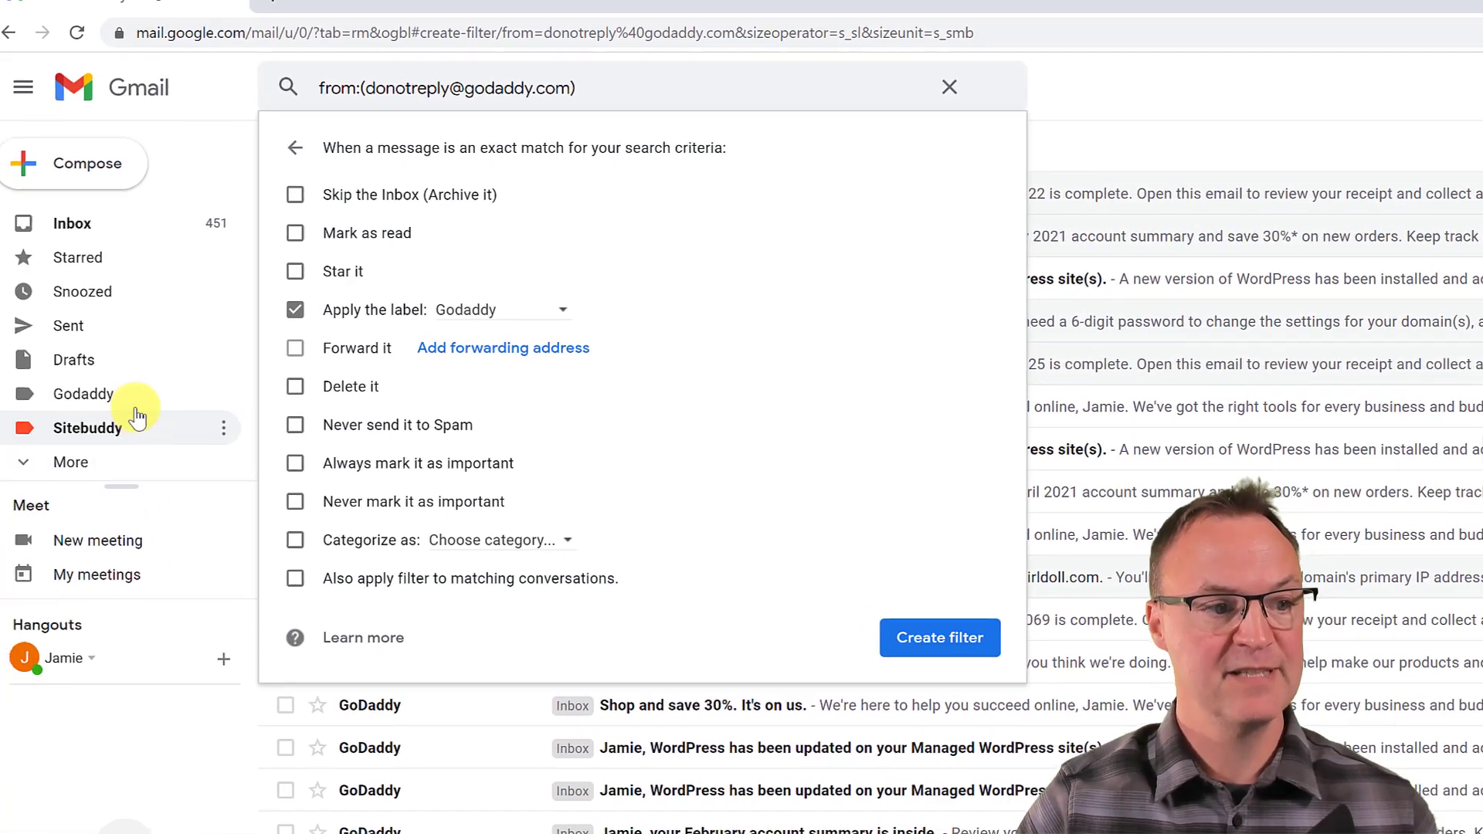
Set the Godaddy label's color to blue.
left_click(119, 378)
mouse_move(306, 451)
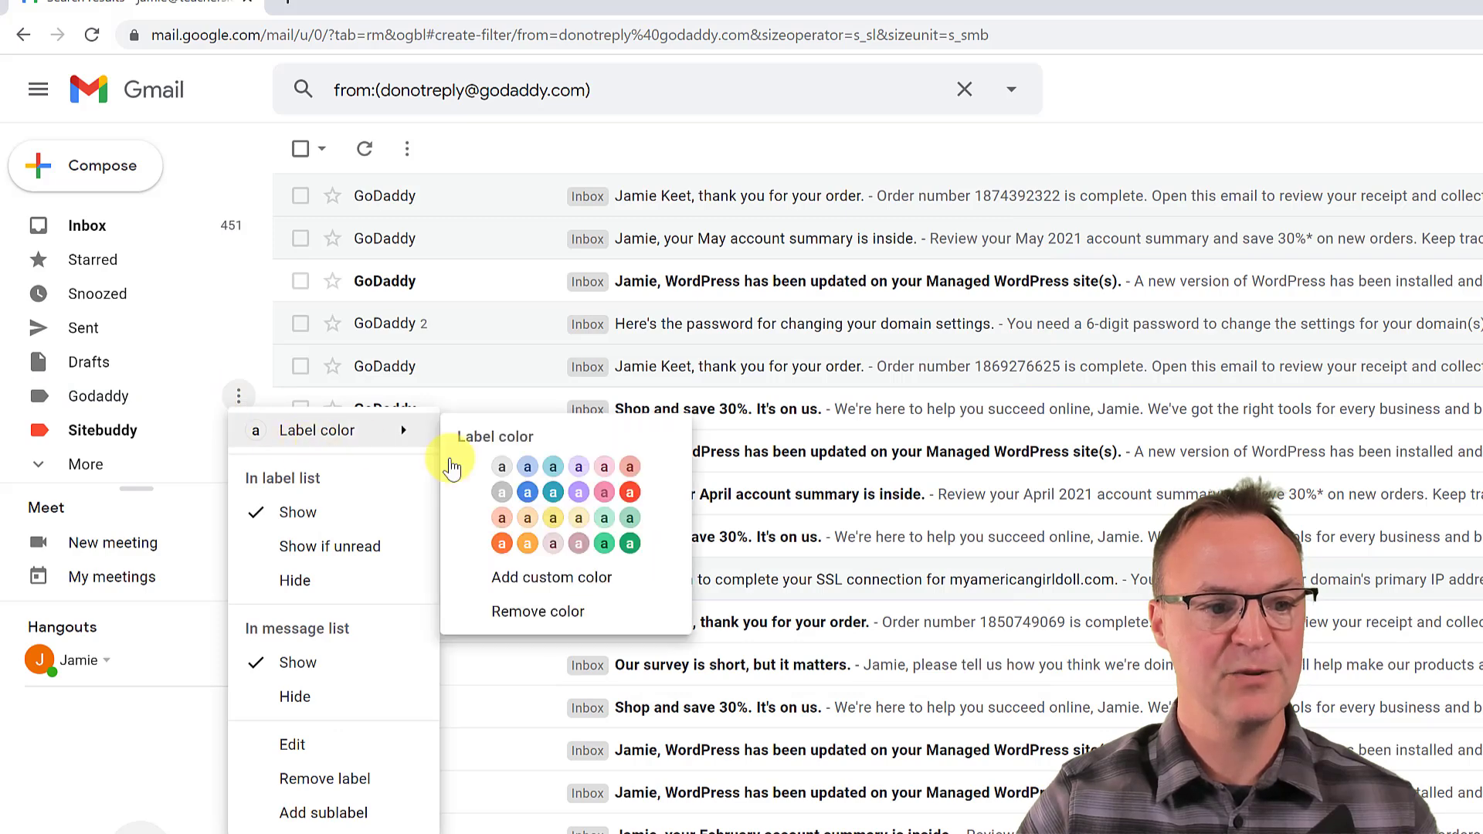
left_click(528, 496)
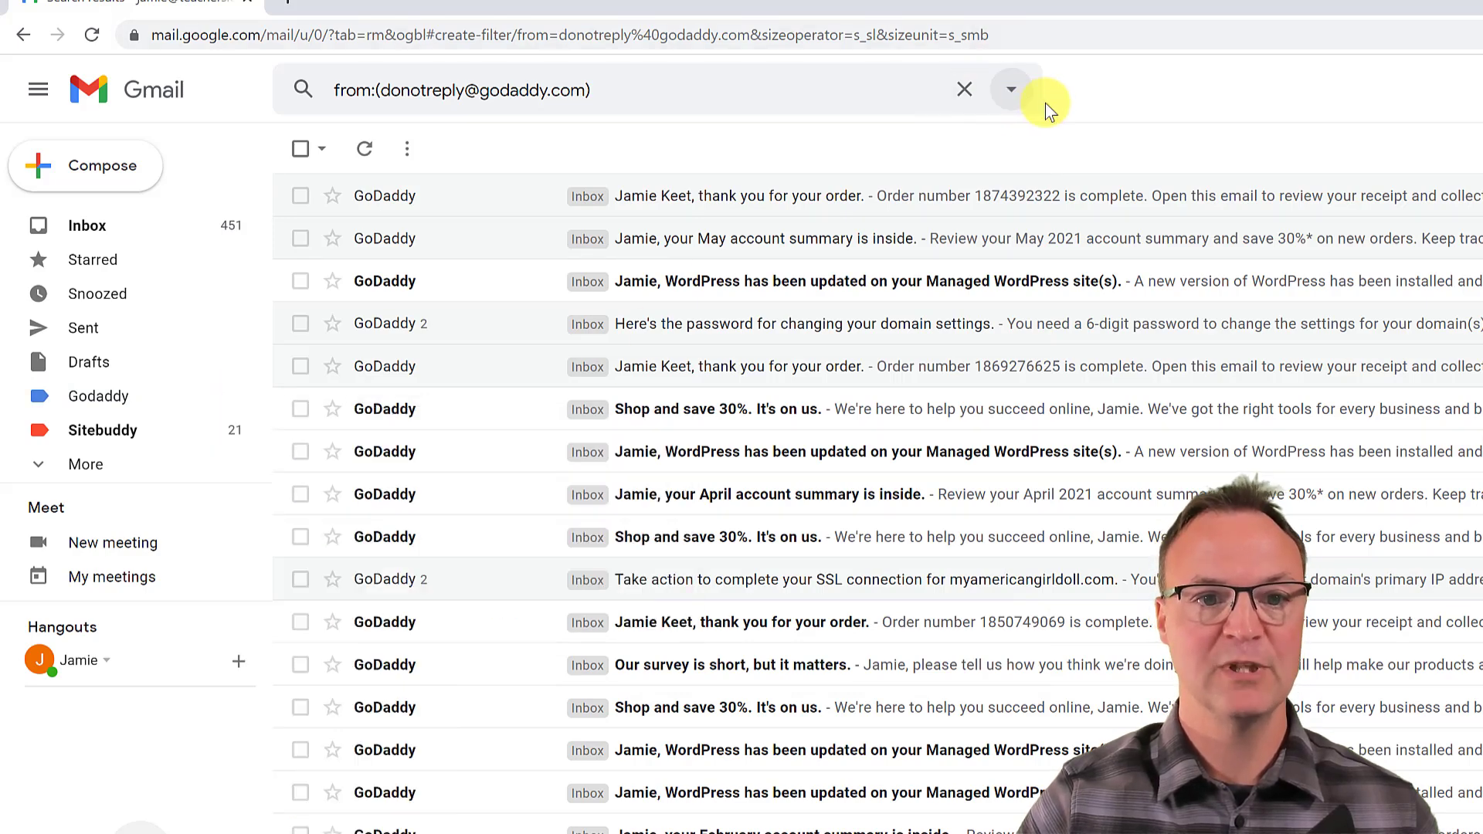
Create the GoDaddy filter, also applying it to matching conversations, and return to the inbox.
left_click(1011, 91)
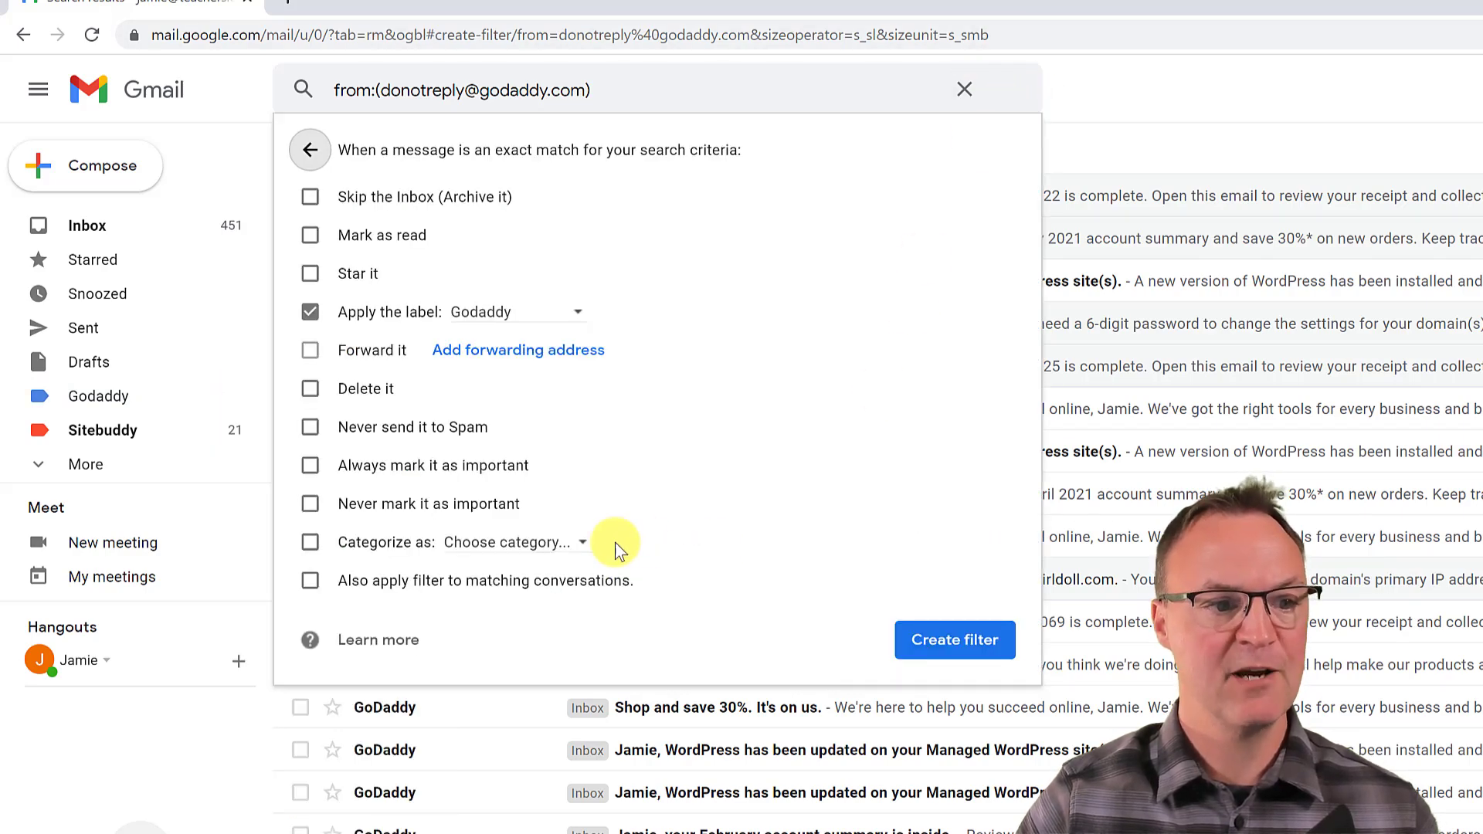
left_click(310, 581)
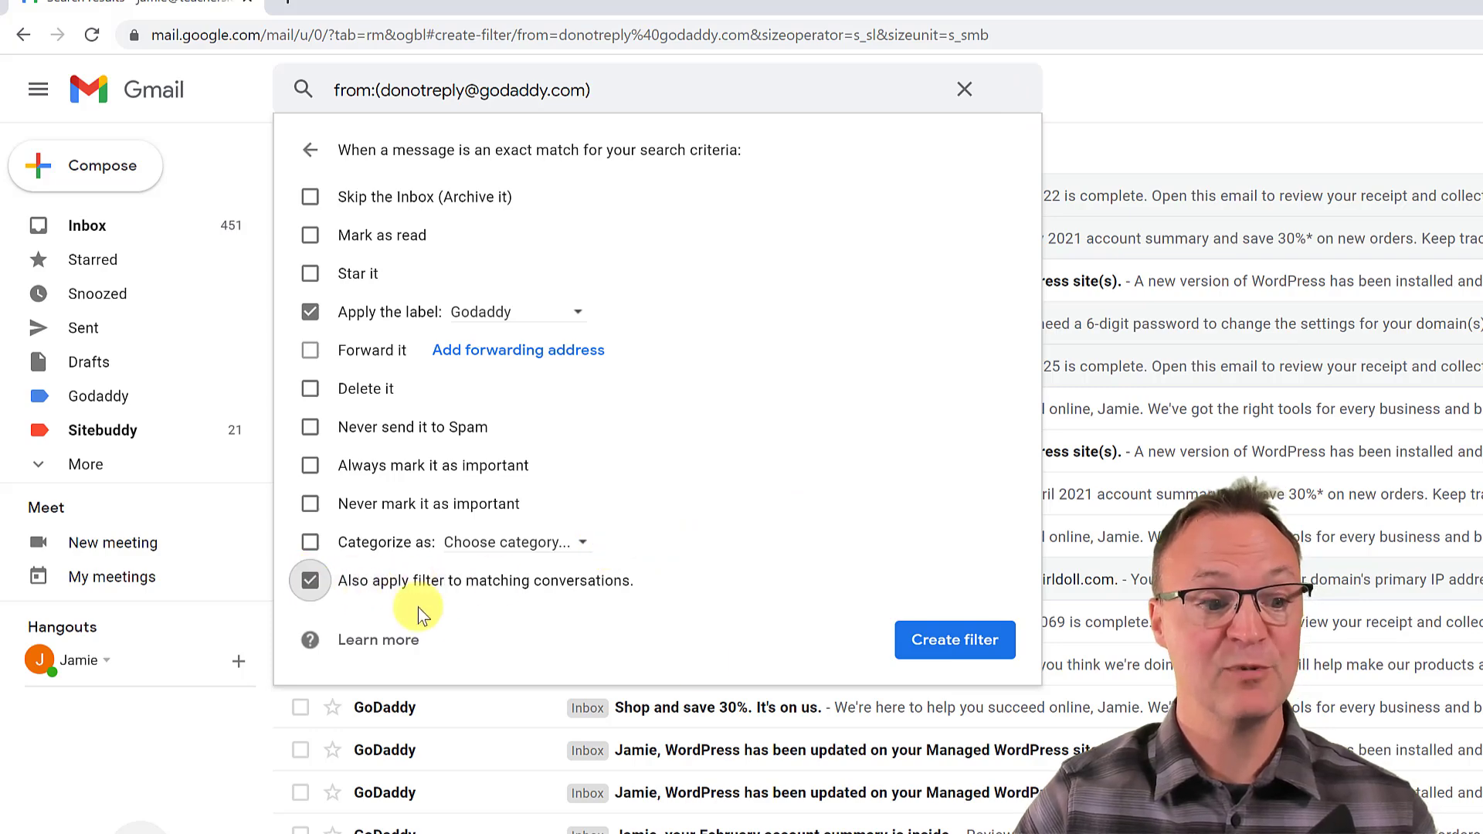
left_click(984, 648)
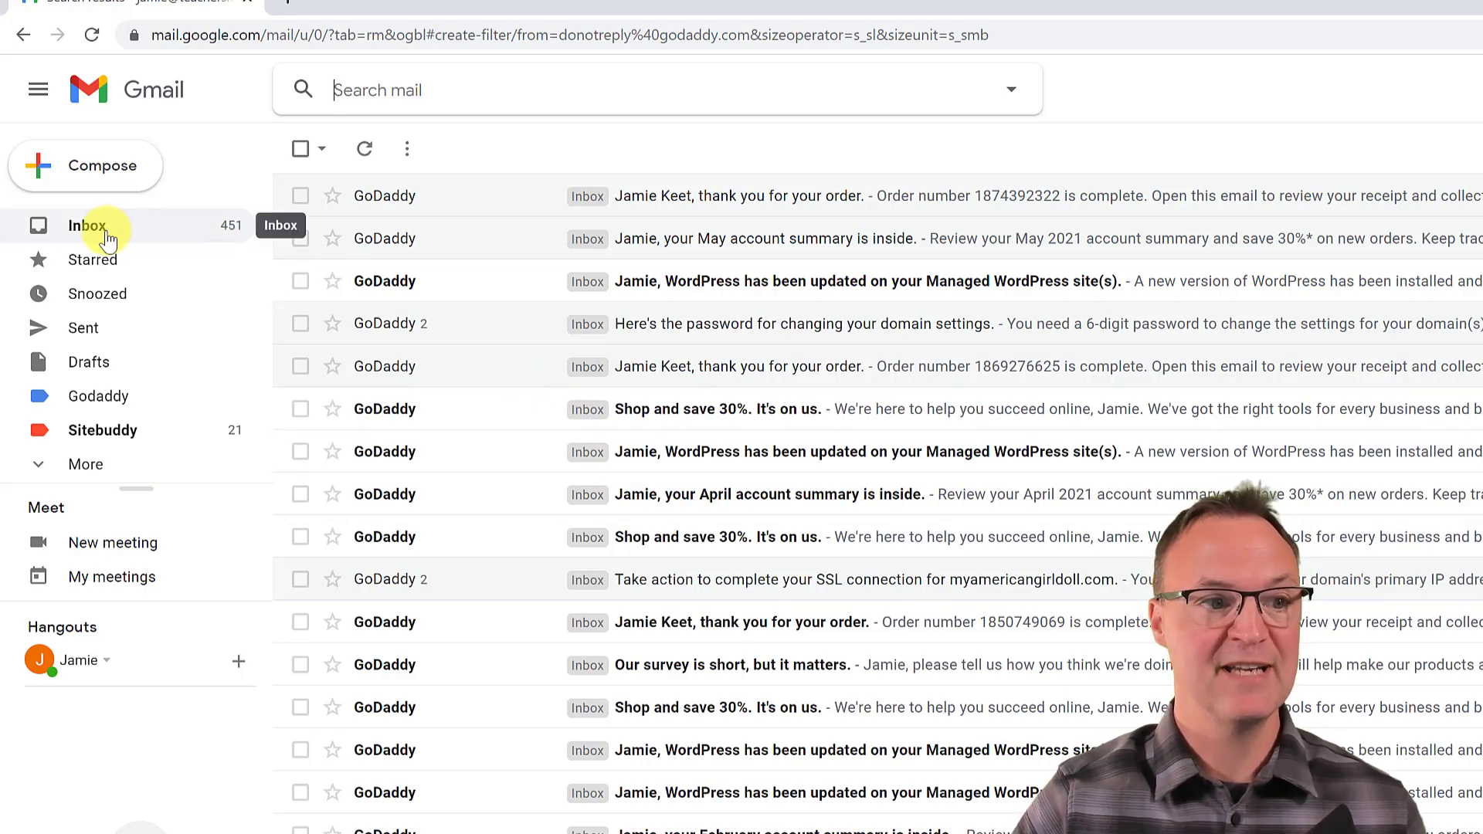
left_click(109, 240)
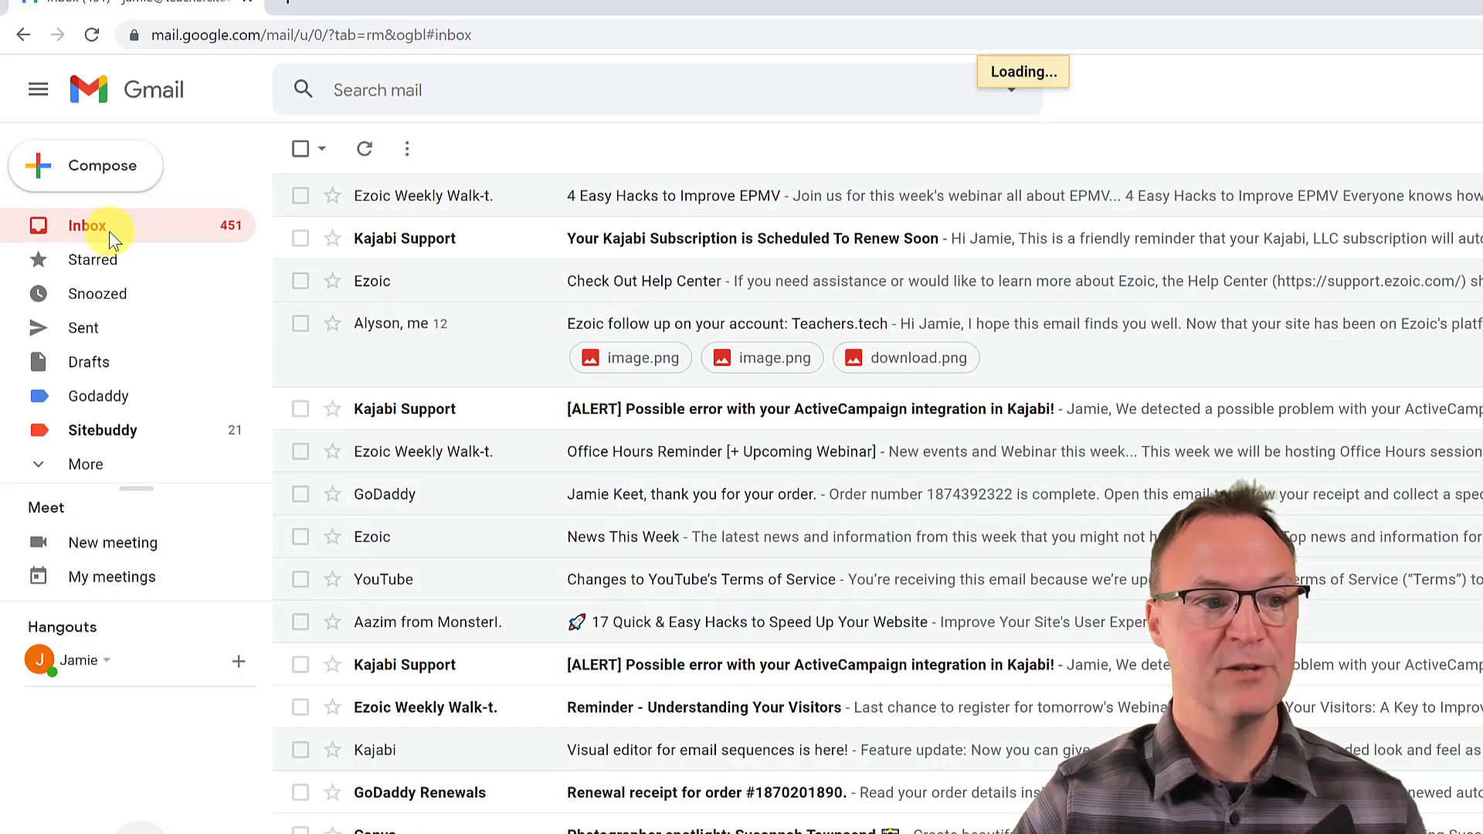